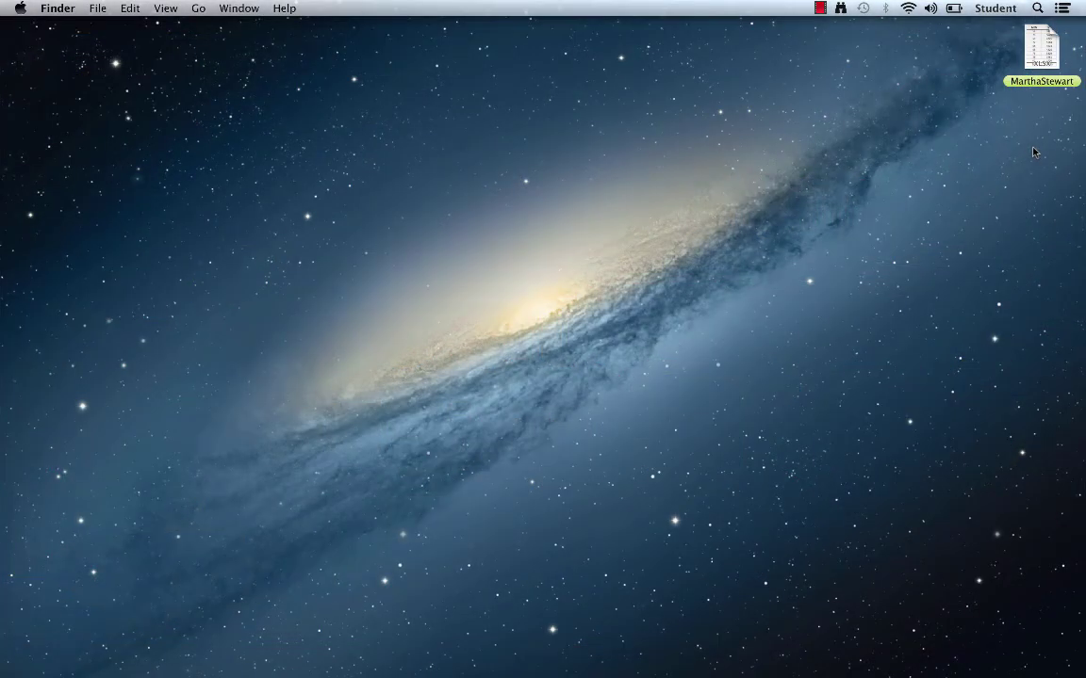
Step: Open the MarthaStewart workbook, check that Sheet2 holds only MEN scores, then quit Excel
double_click(1044, 52)
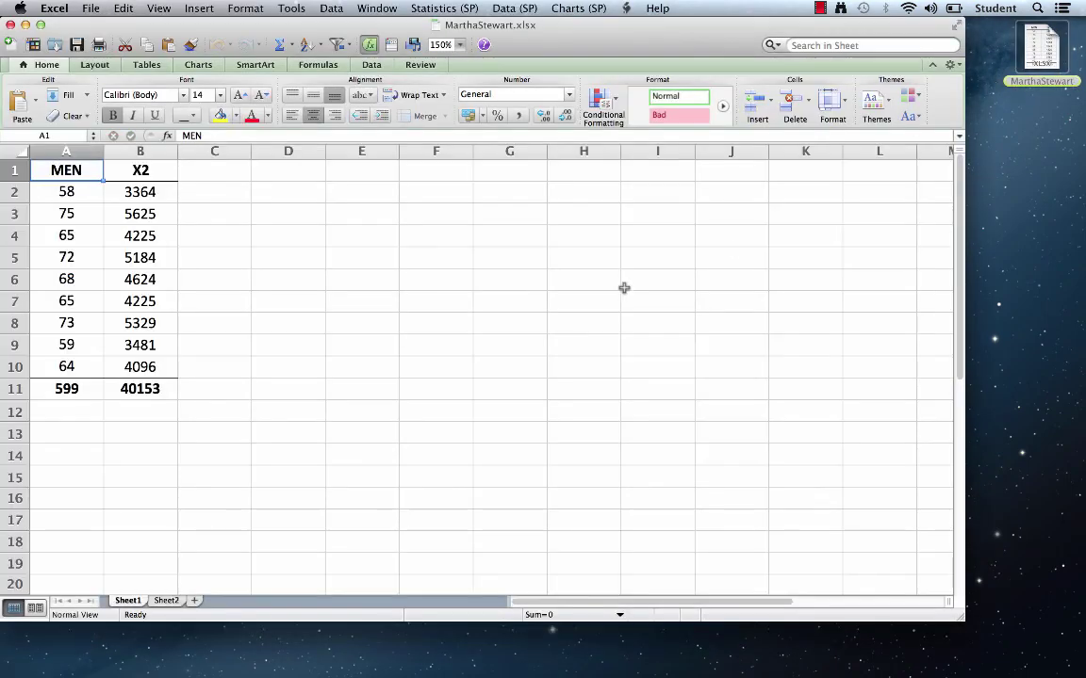
left_click(166, 600)
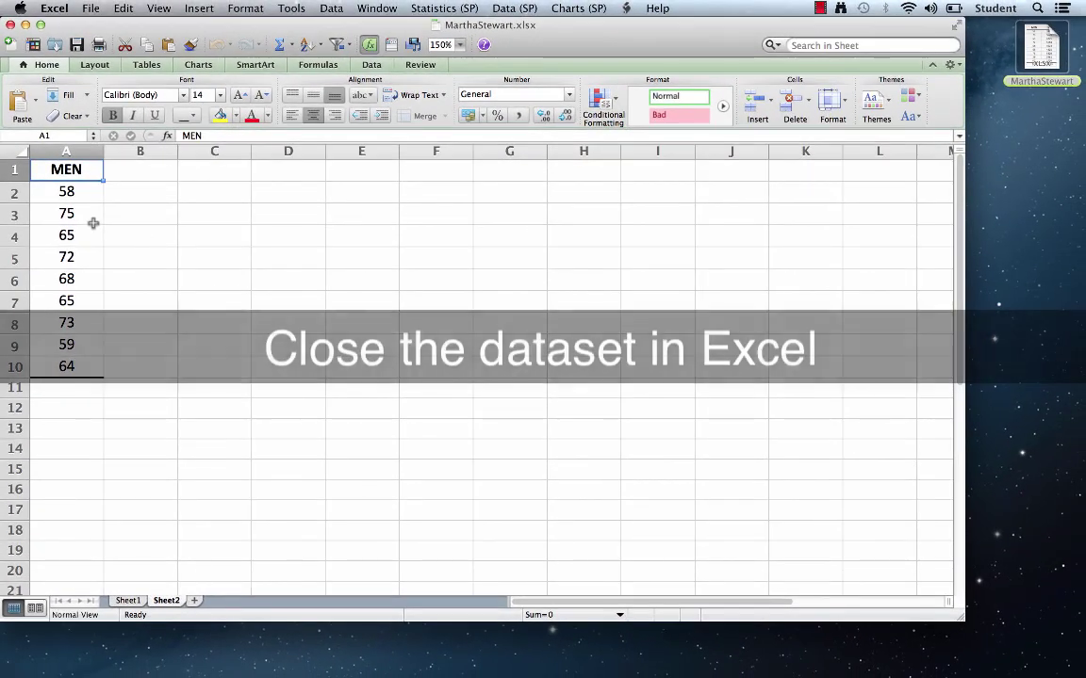
left_click(57, 8)
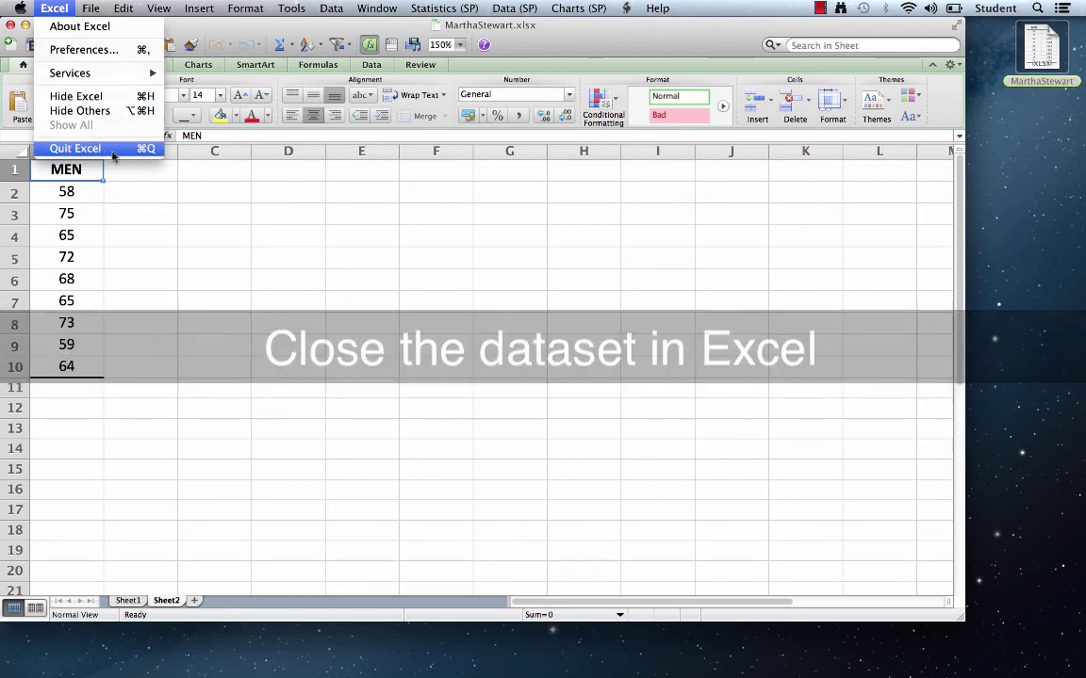
left_click(71, 149)
Step: Launch SPSS Statistics, dismiss the welcome screen, and reposition the empty Data Editor
mouse_move(574, 659)
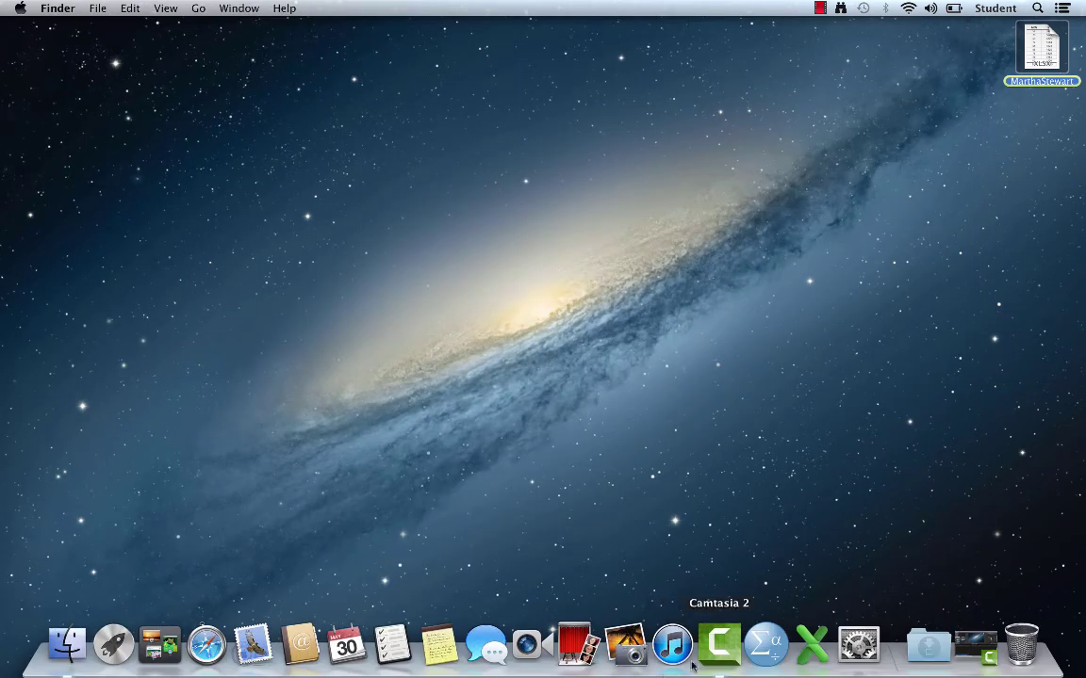
left_click(758, 648)
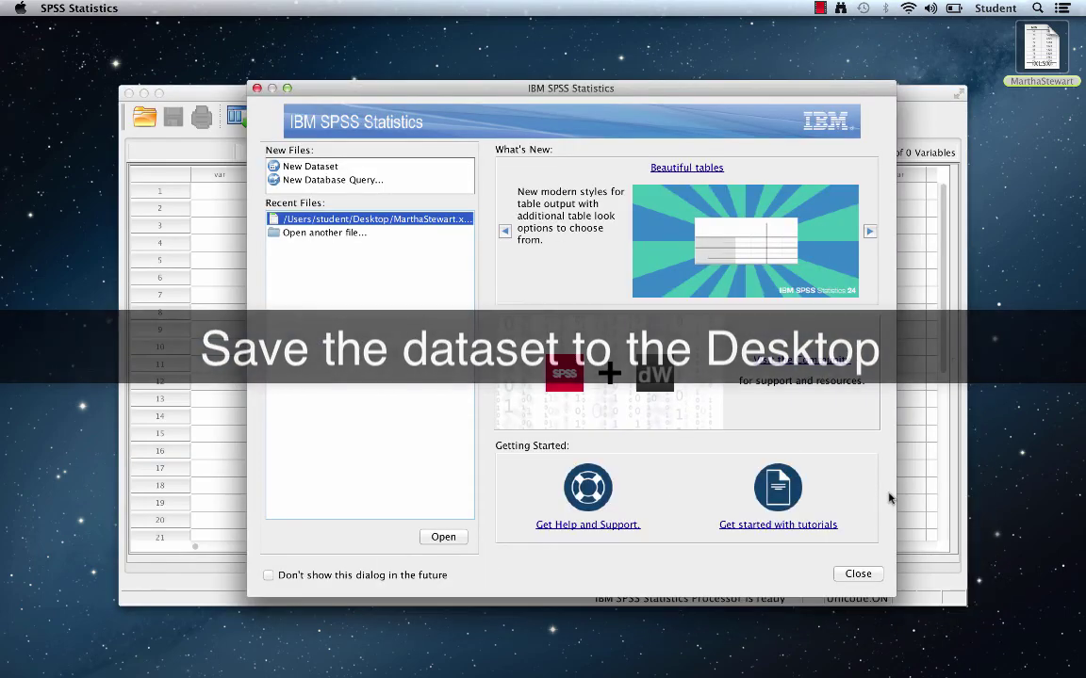
left_click(856, 575)
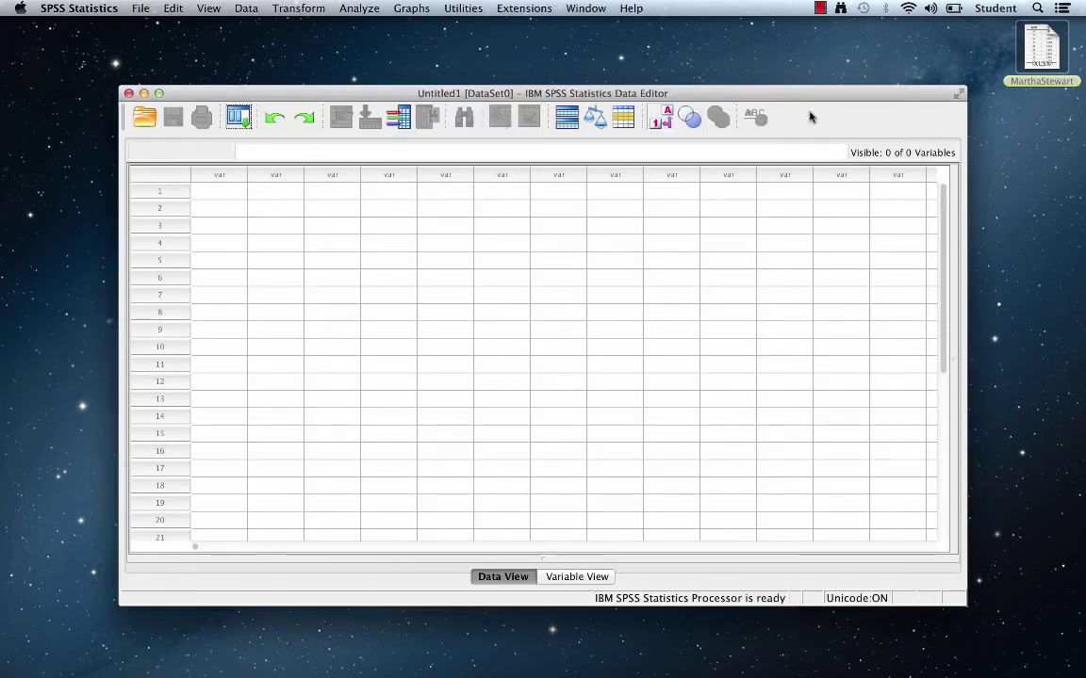
left_click_drag(814, 98, 705, 38)
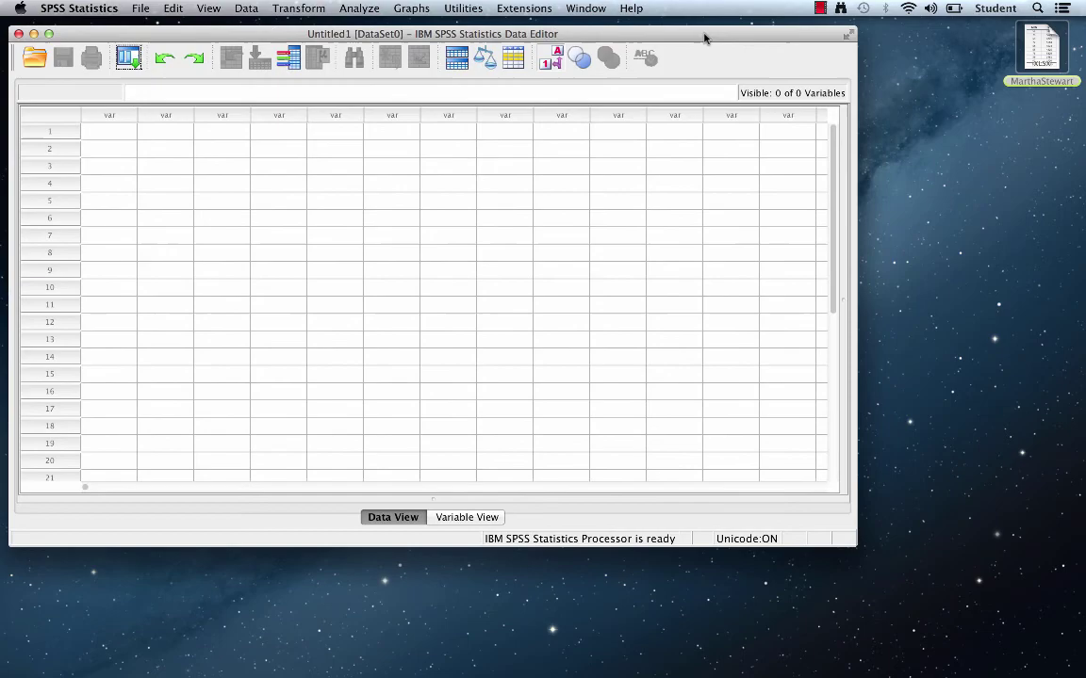
Step: Bring the SPSS window into focus and choose File > Open > Data
left_click(1042, 83)
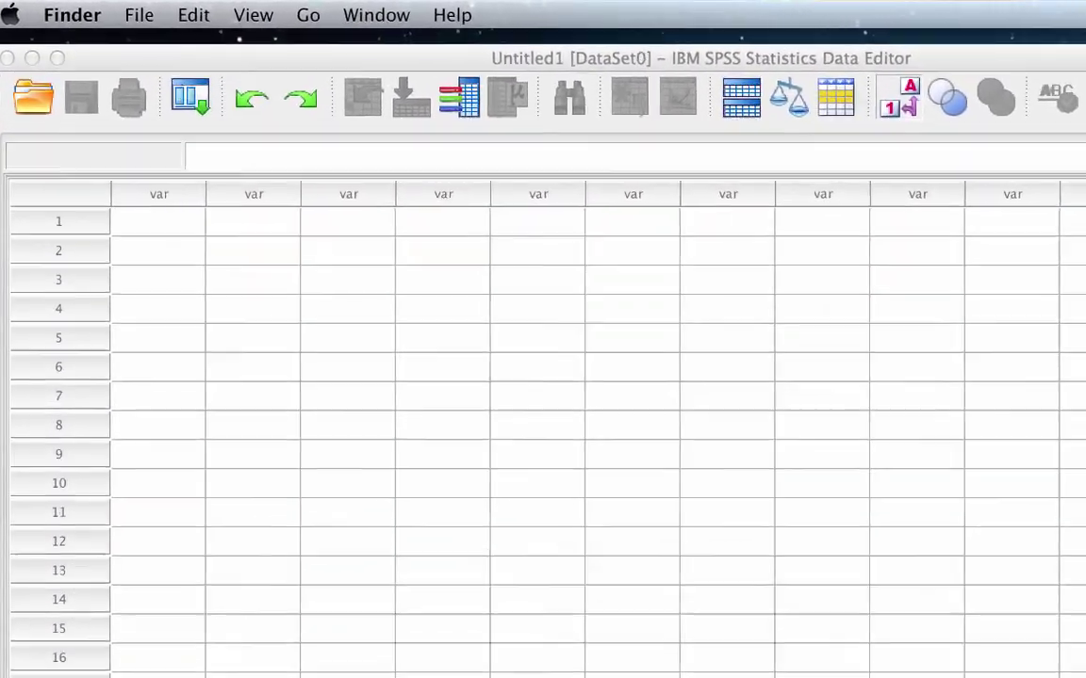
left_click(318, 82)
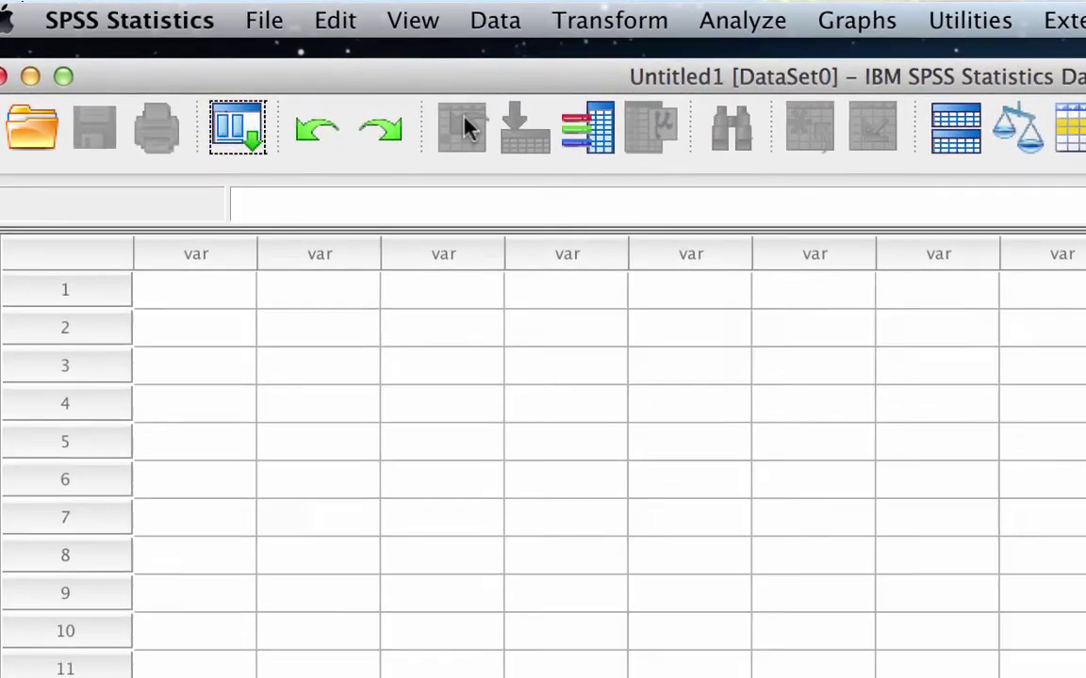
left_click(266, 23)
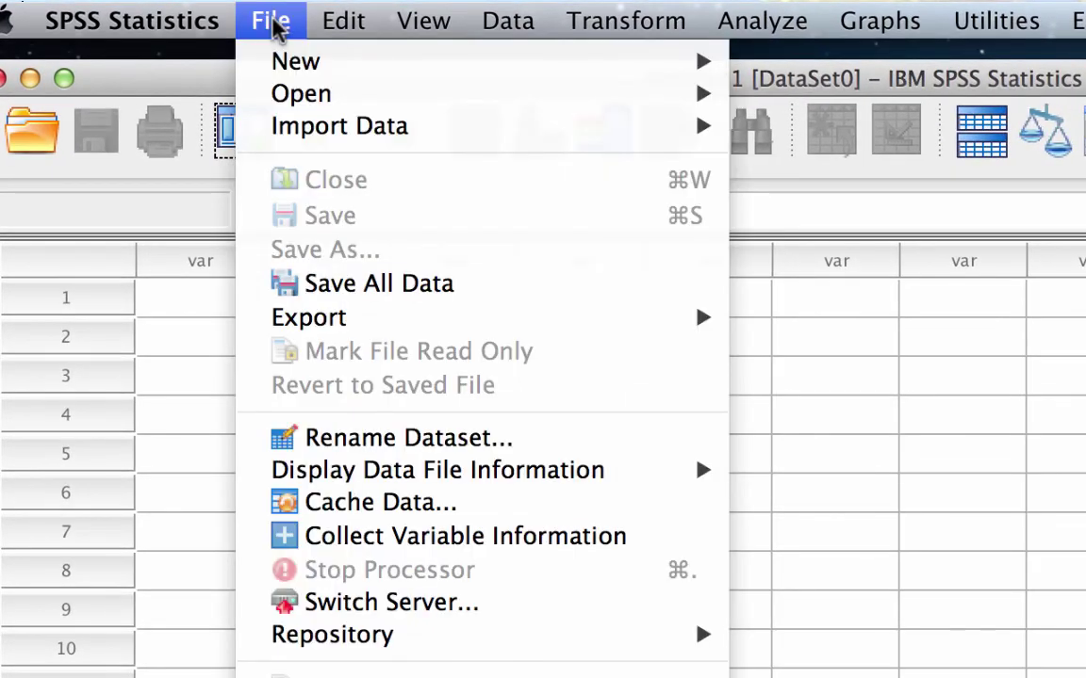
mouse_move(269, 90)
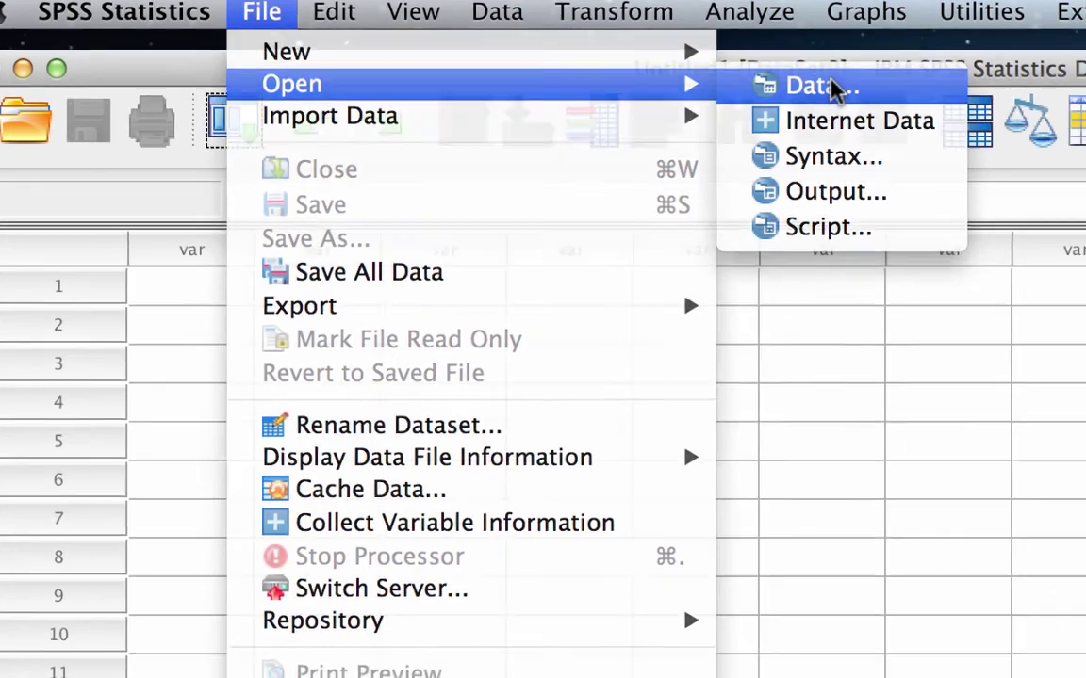
Step: Set Files of type to Excel (*.xls, *.xlsx, *.xlsm) and select MarthaStewart.xlsx on the Desktop
left_click(834, 95)
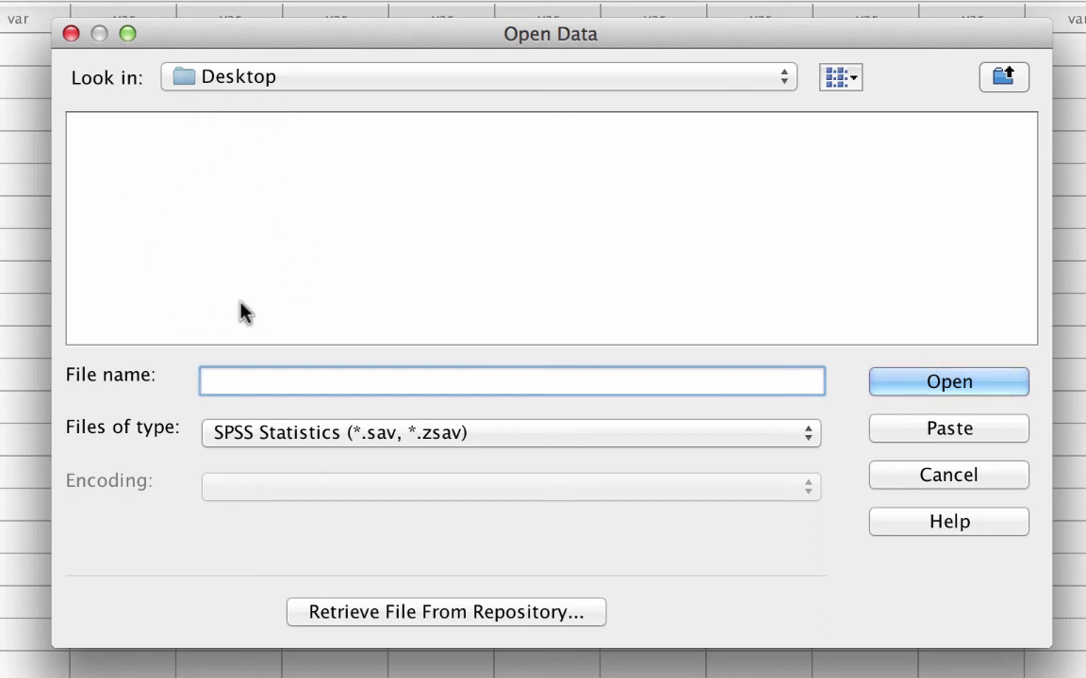
left_click(335, 301)
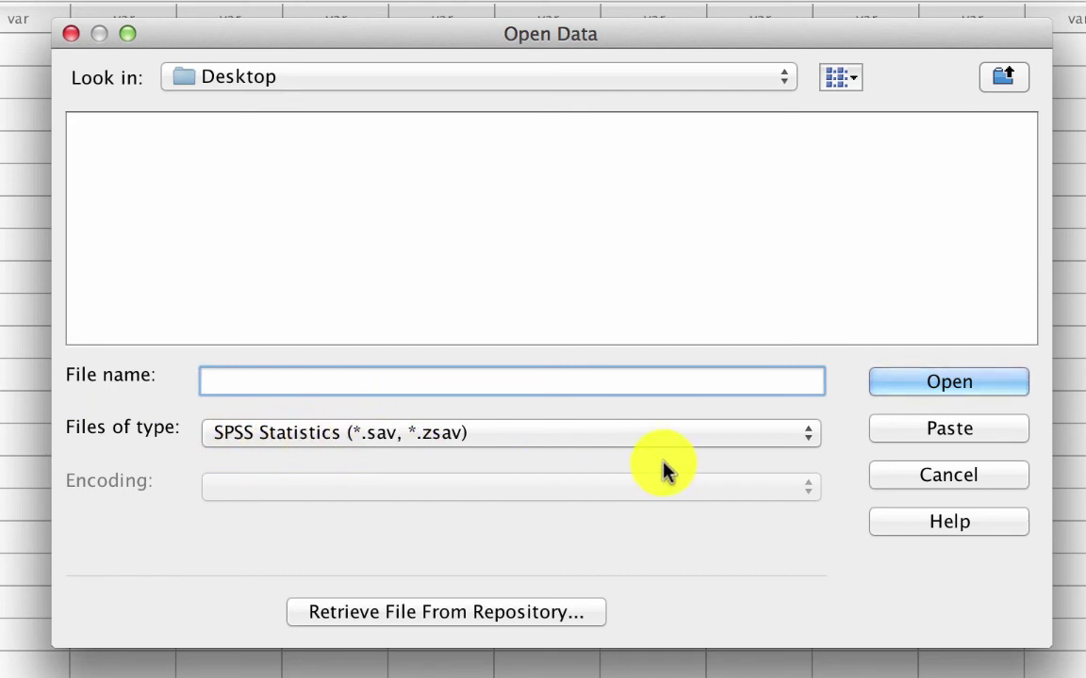
left_click(806, 434)
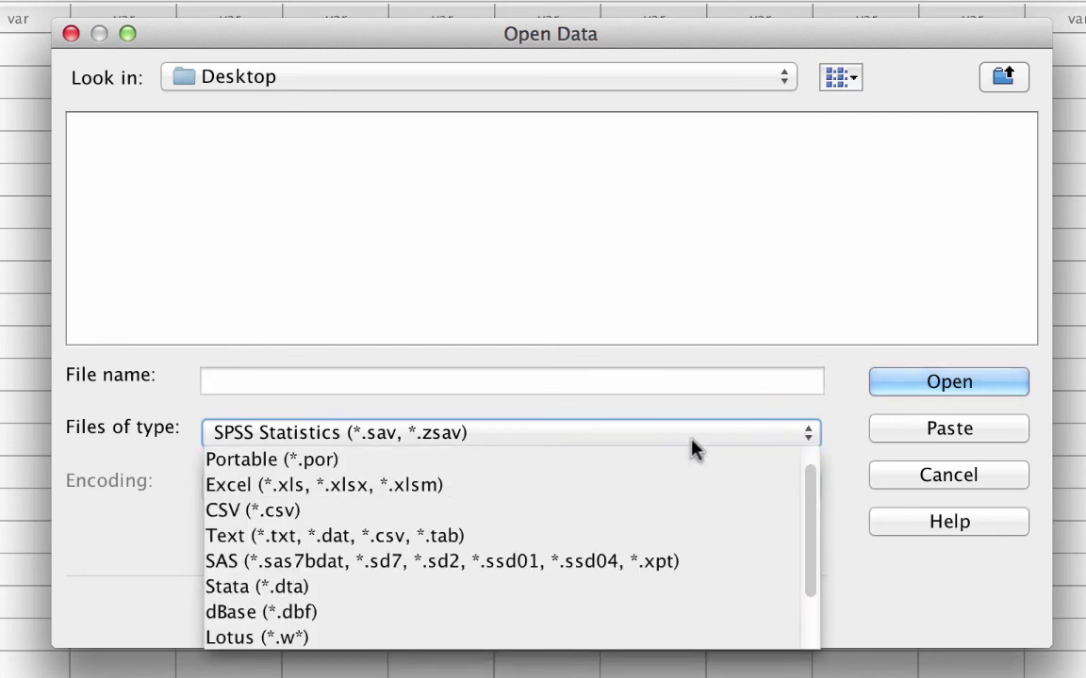
left_click(515, 489)
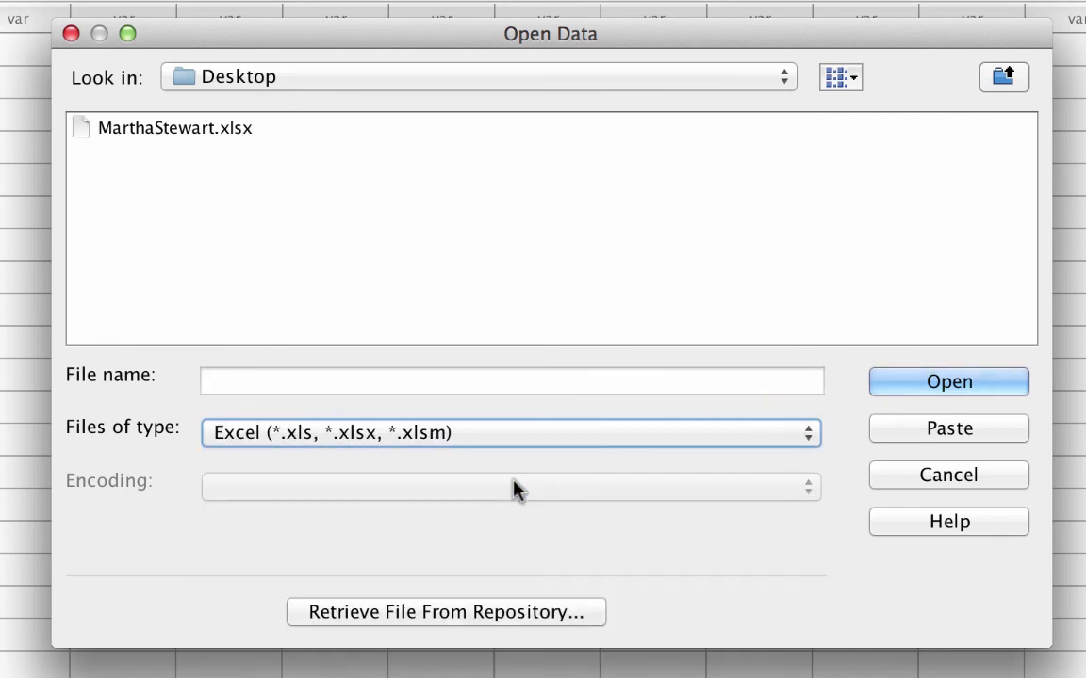
Step: Open MarthaStewart.xlsx and set the import worksheet to Sheet2 [A1:A10]
left_click(166, 136)
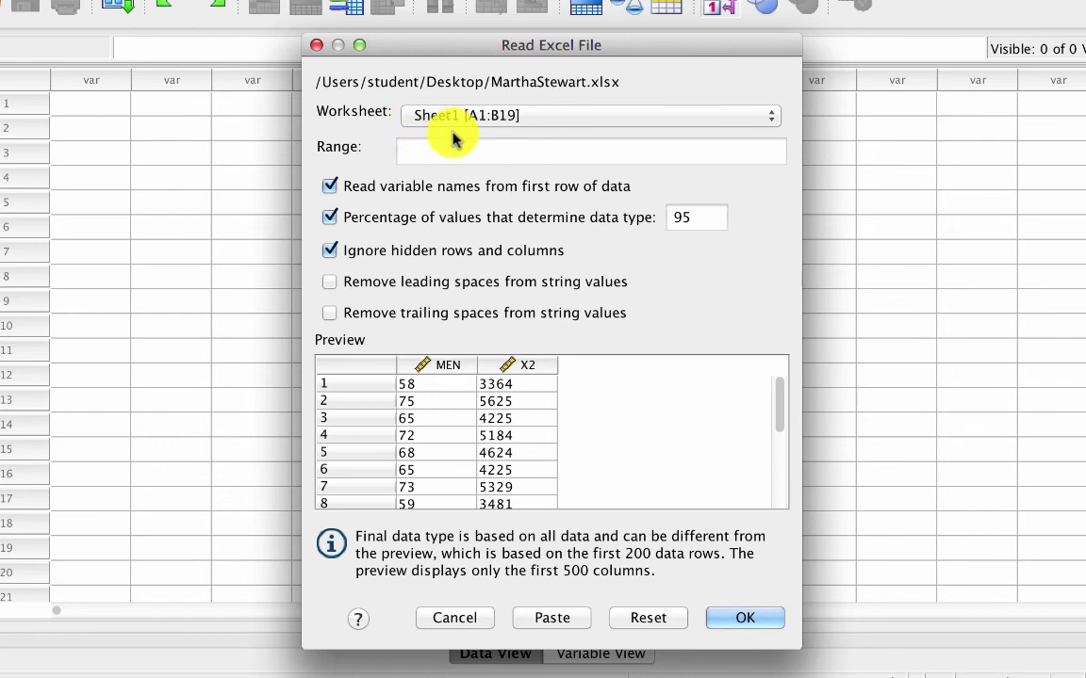
left_click(771, 114)
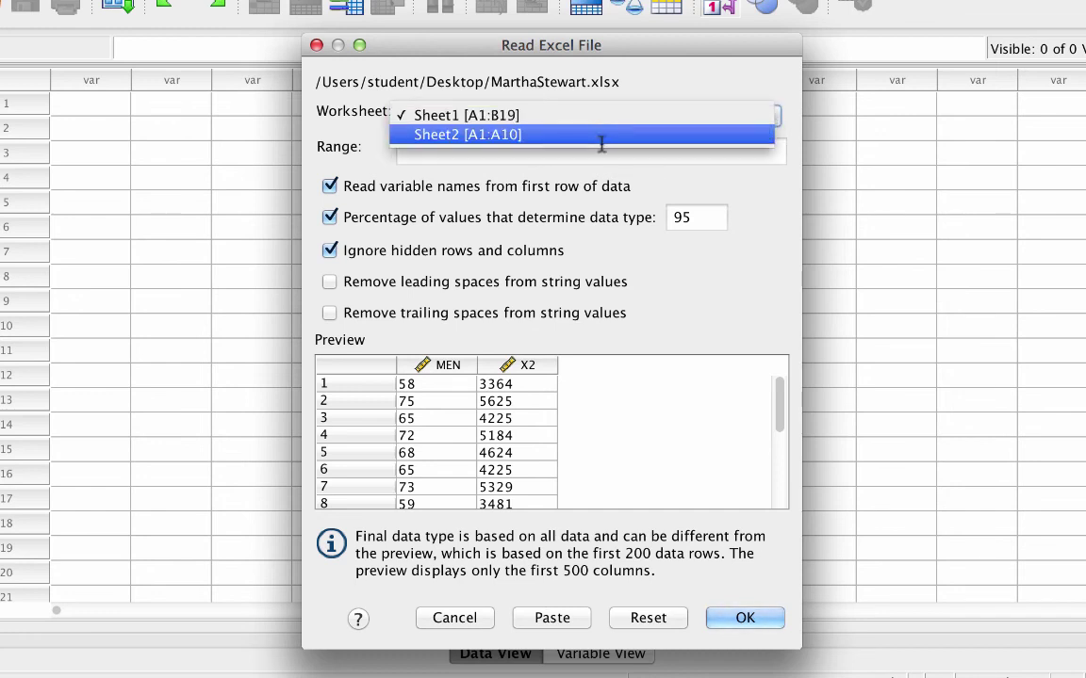
left_click(426, 135)
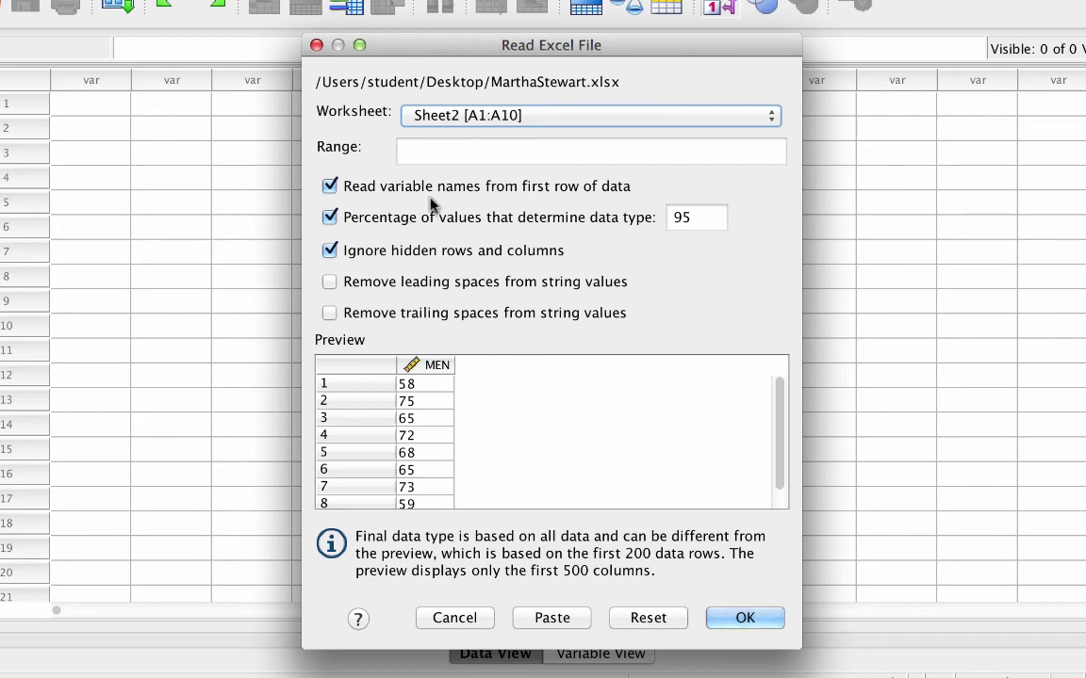
Step: Import Sheet2 [A1:A10] of MarthaStewart.xlsx via File > Import Data > Excel
left_click(742, 618)
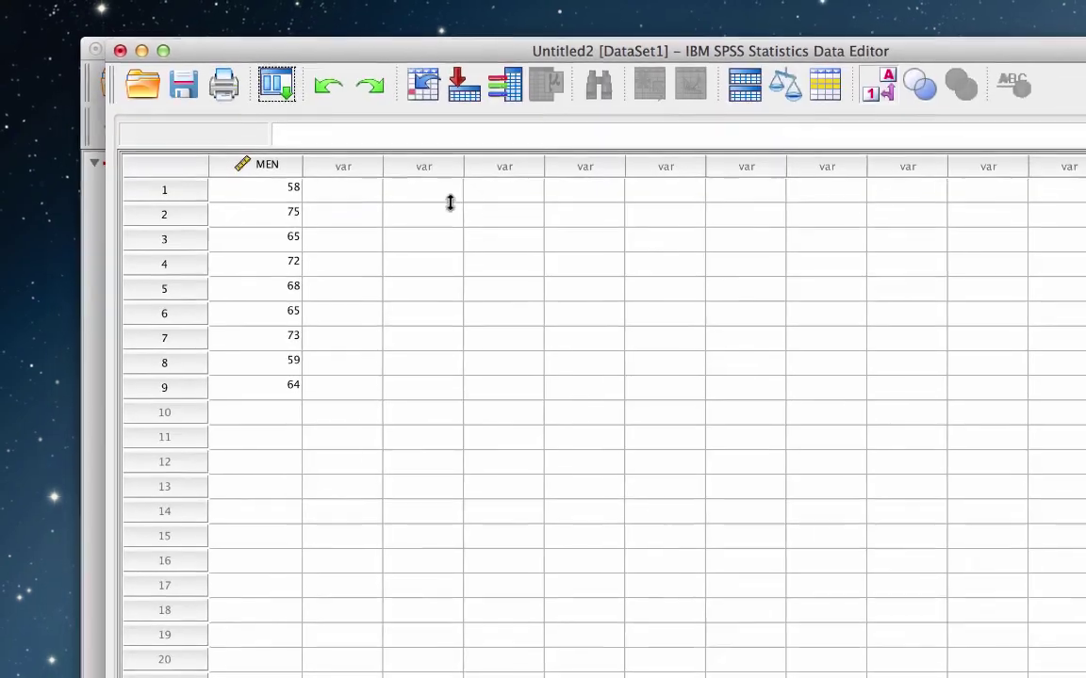
left_click_drag(394, 52, 412, 73)
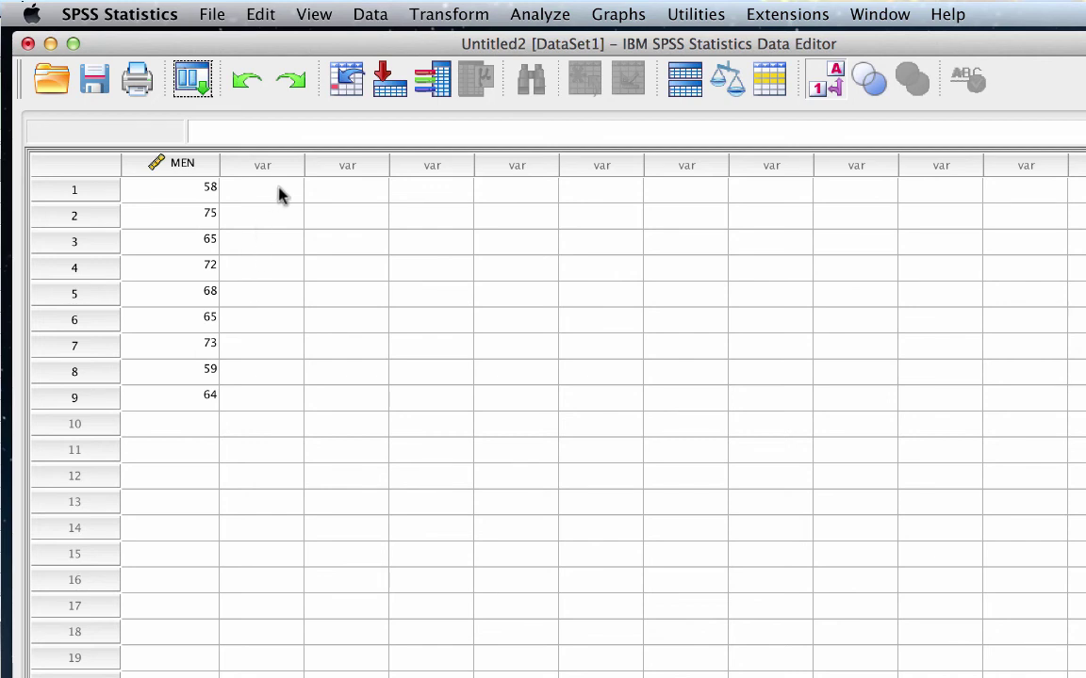
left_click(213, 15)
mouse_move(287, 90)
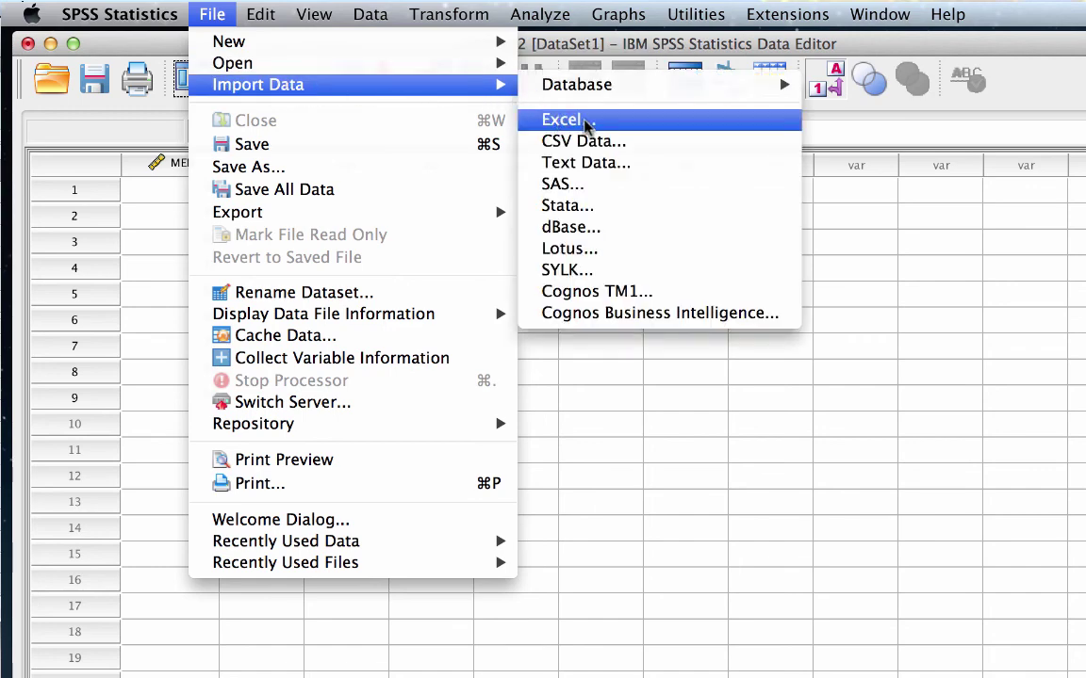
left_click(608, 122)
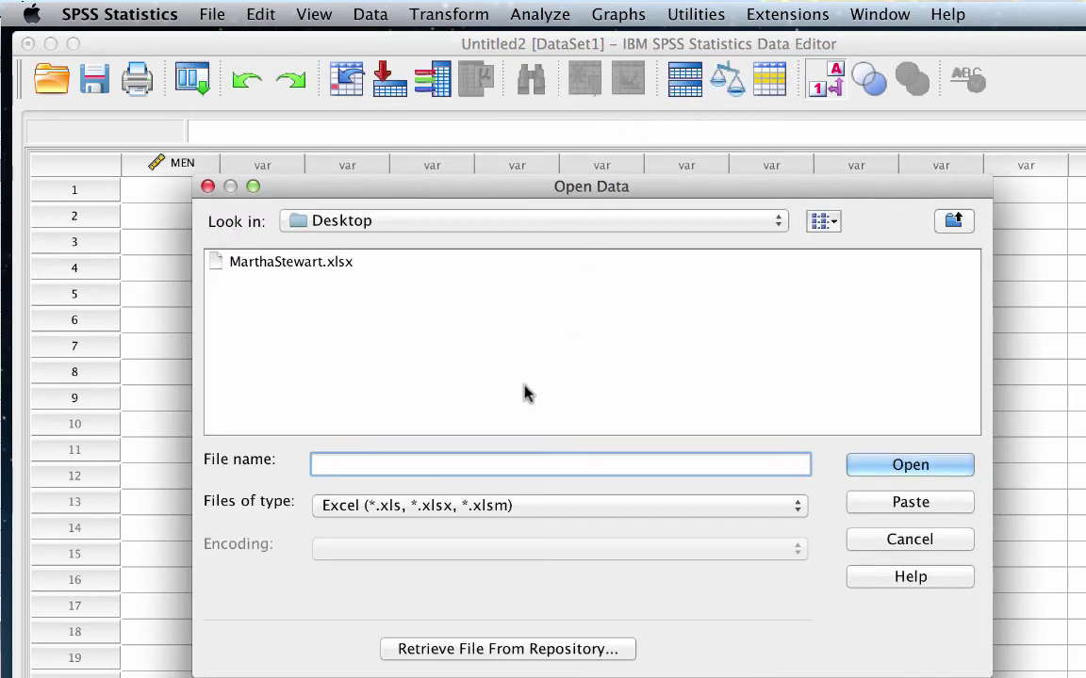
left_click(323, 268)
left_click(889, 468)
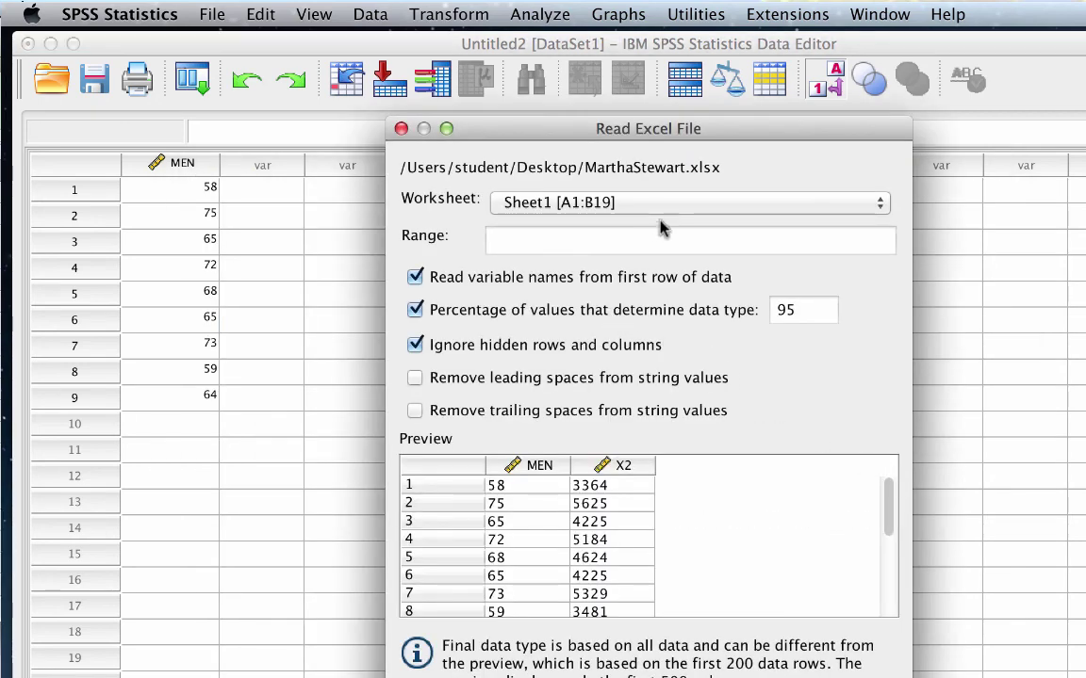
left_click(659, 205)
left_click(589, 223)
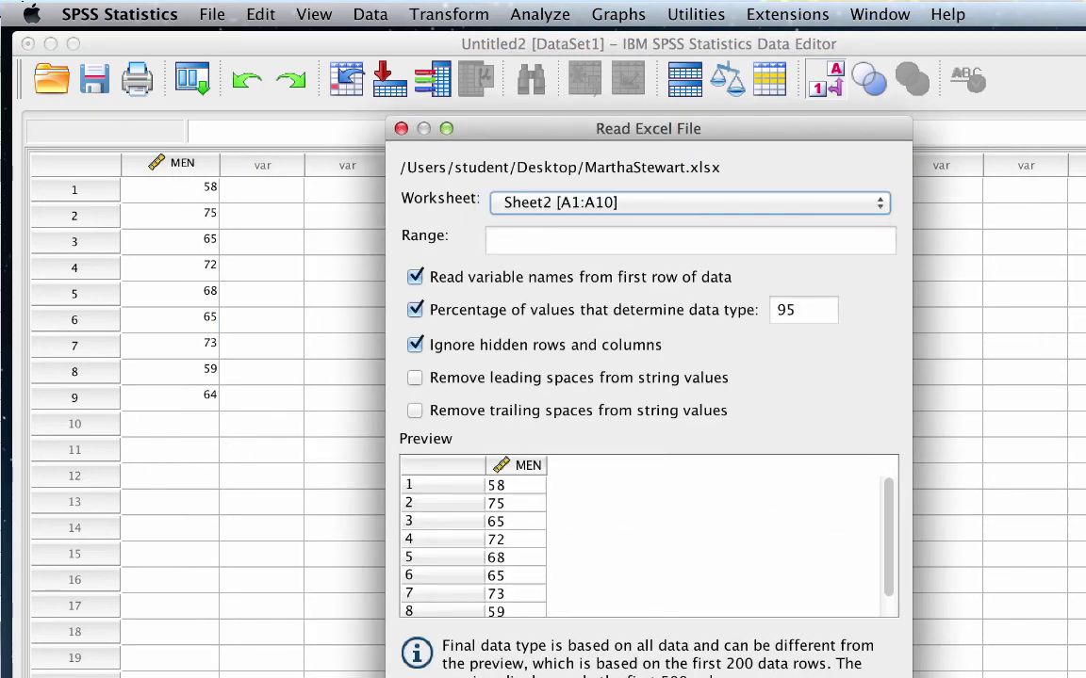
key("Return")
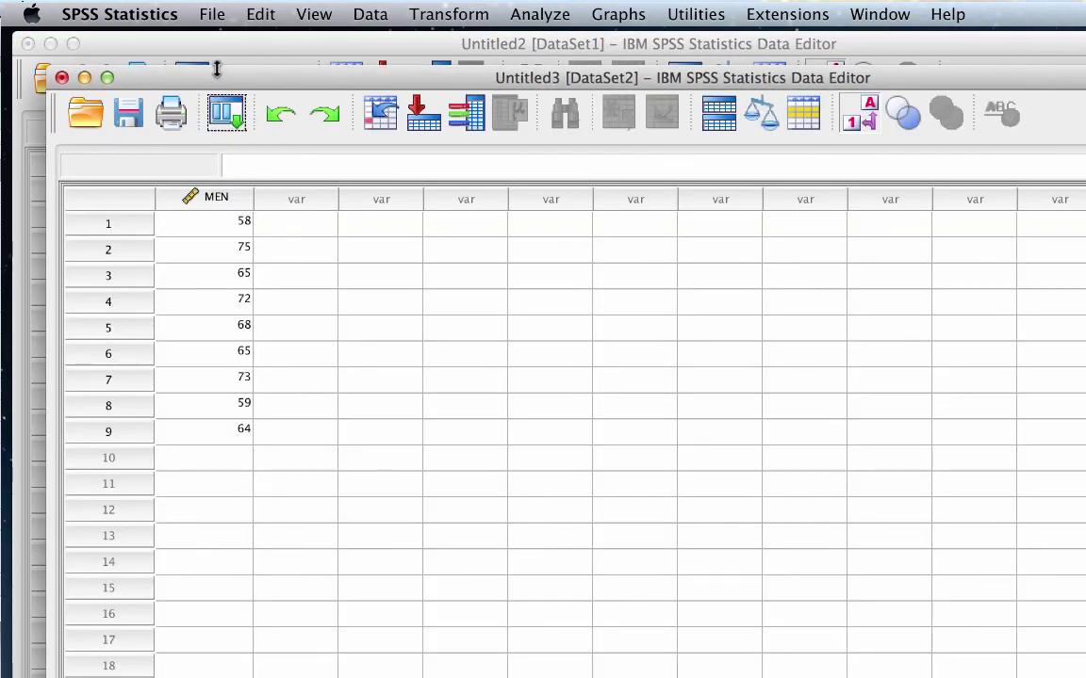
Step: Close the duplicate Untitled3 dataset without saving it
left_click_drag(218, 66, 452, 60)
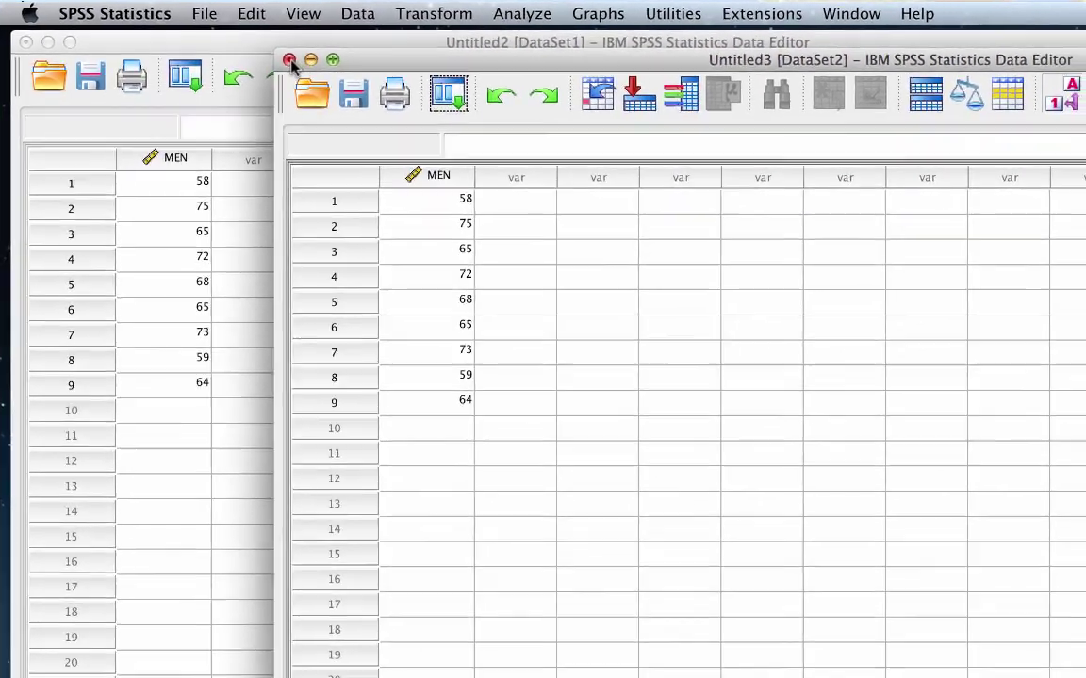
left_click(298, 62)
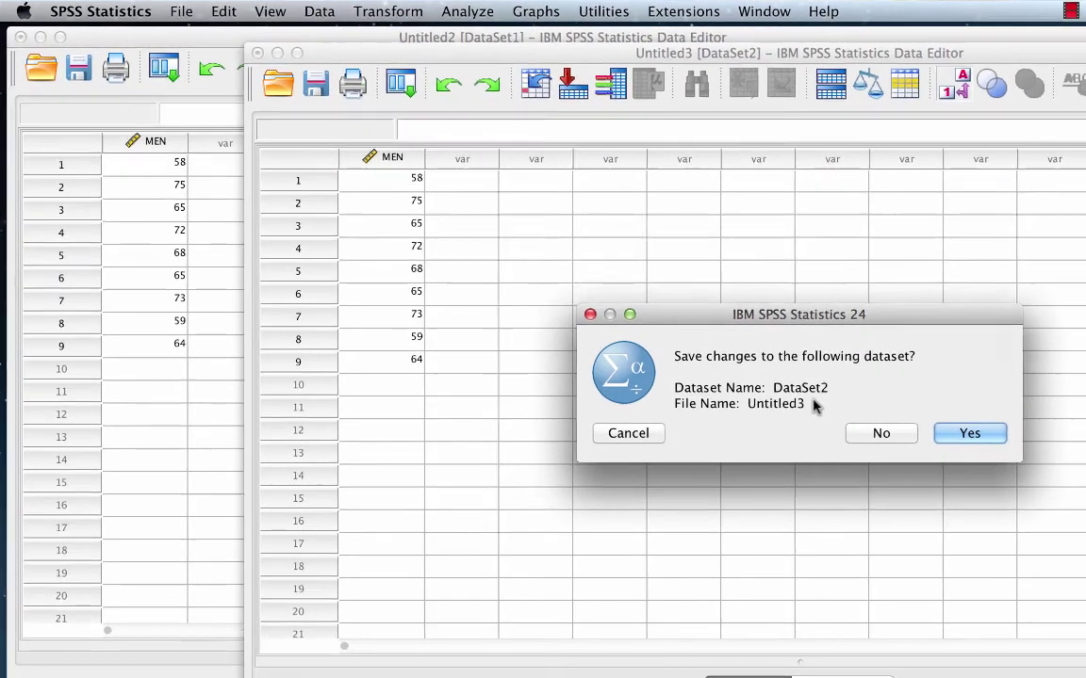
left_click(878, 436)
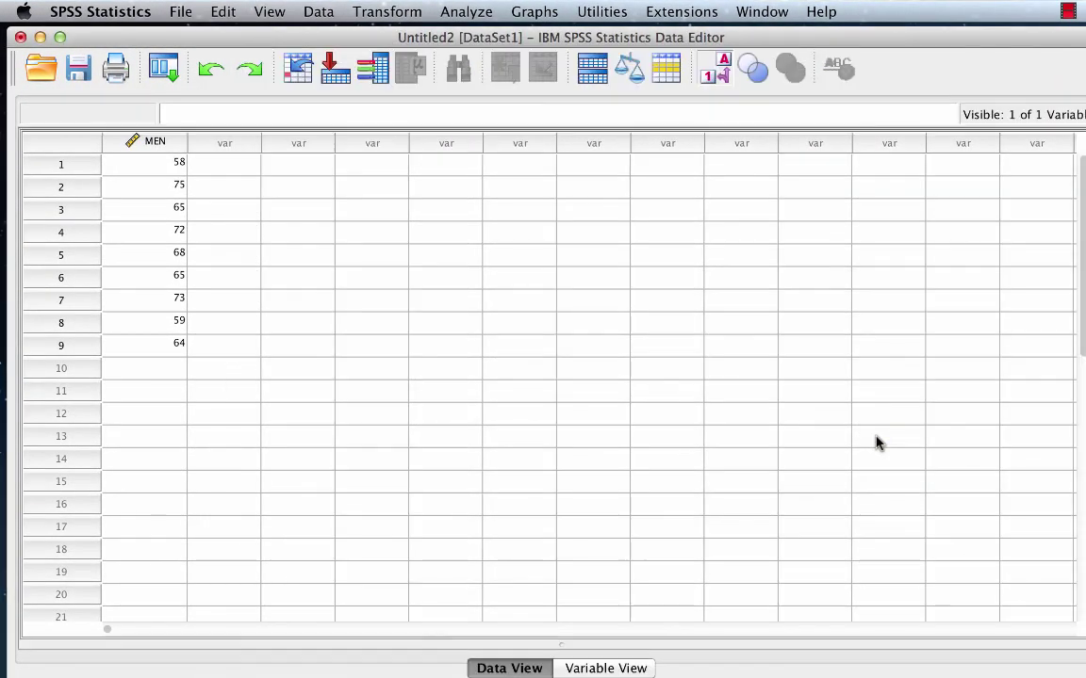
Step: In Variable View, keep MEN's measure as Scale and select its Label cell
left_click(622, 667)
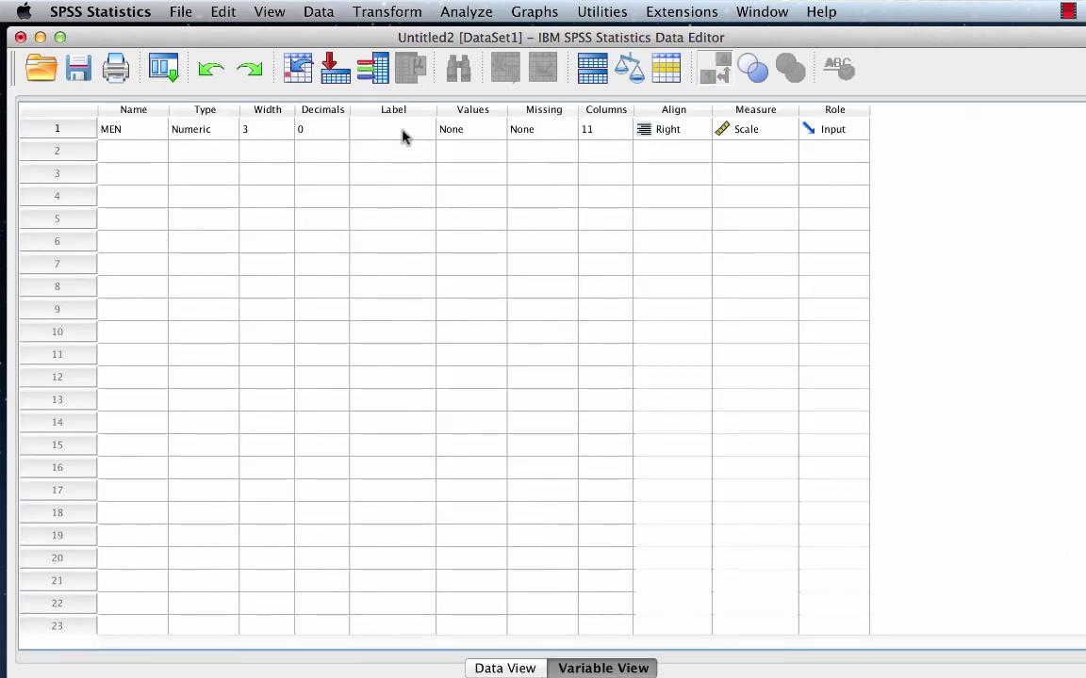
left_click(773, 132)
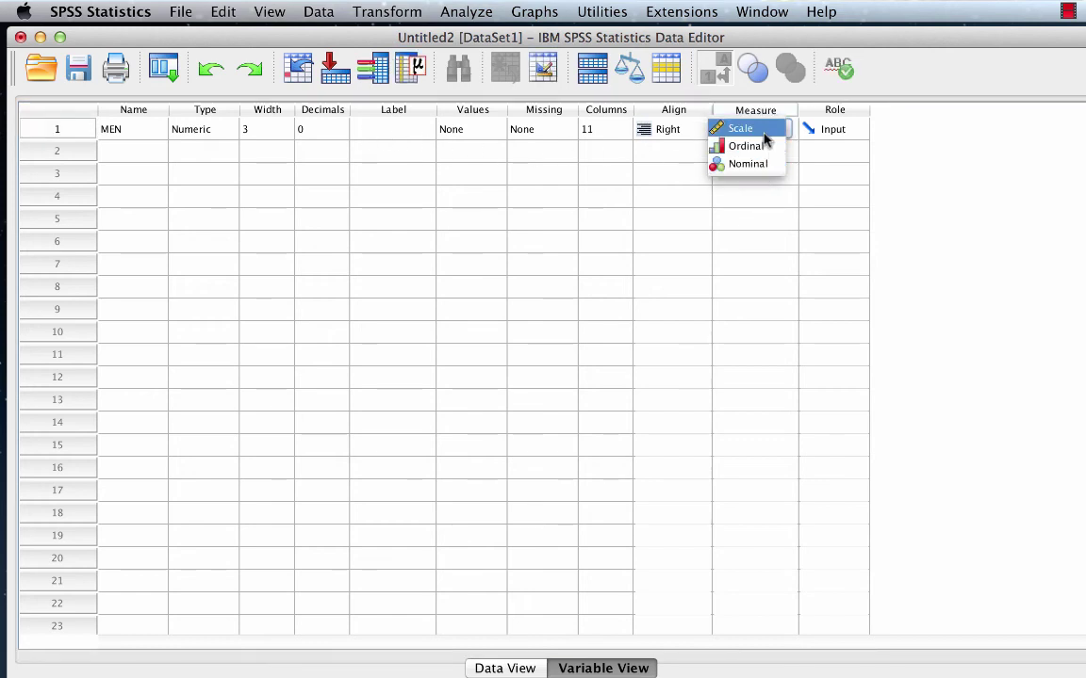
left_click(769, 131)
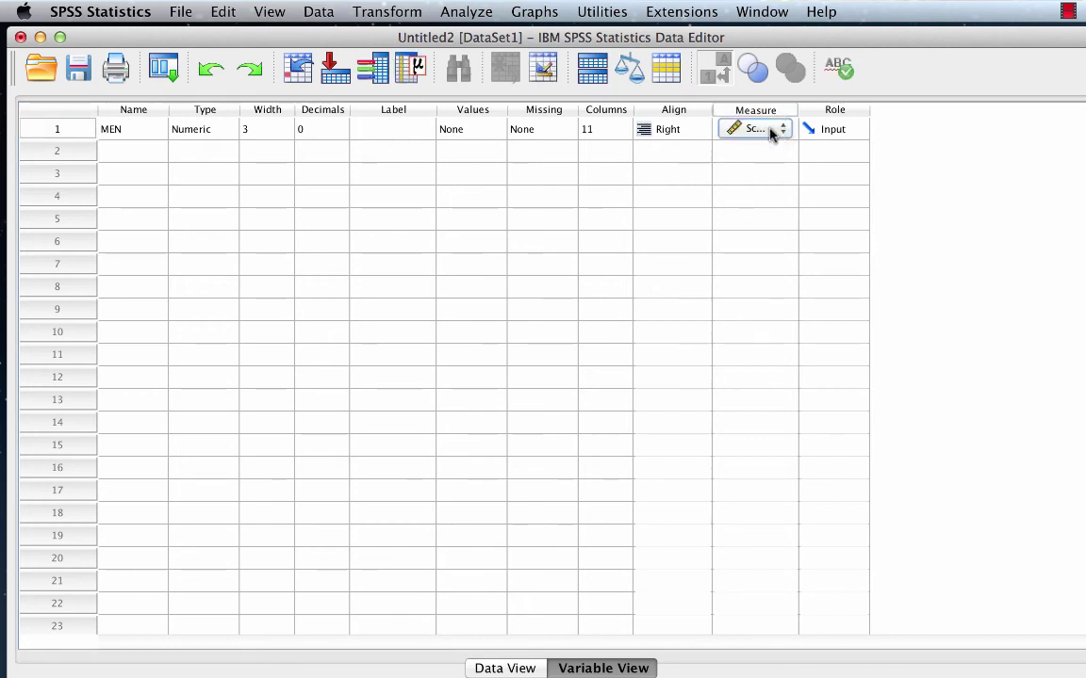
left_click(695, 172)
left_click(388, 130)
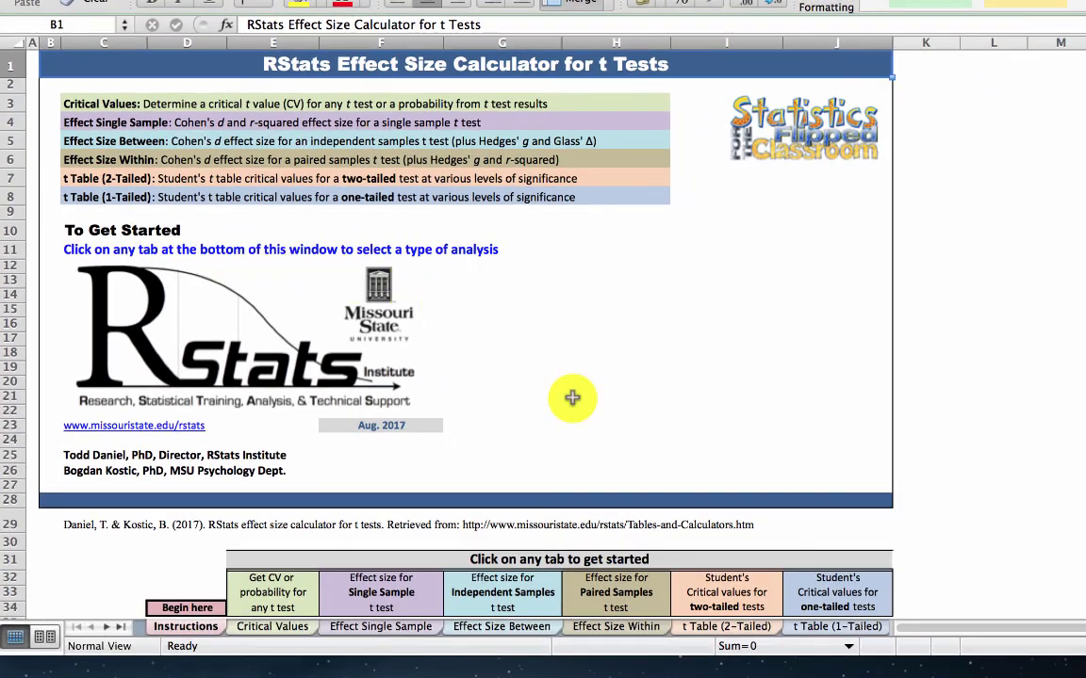
Step: Look up the two-tailed critical t for df 8 at α 0.05 (2.306) in the t Table sheet
left_click(697, 627)
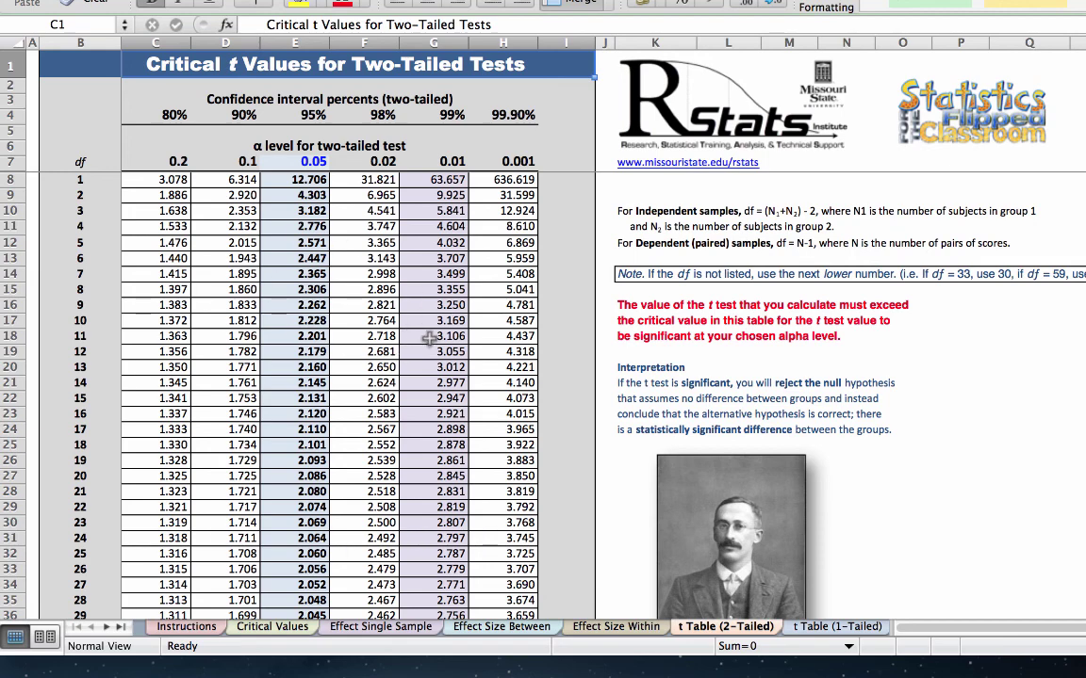
scroll(428, 337, "down", 5)
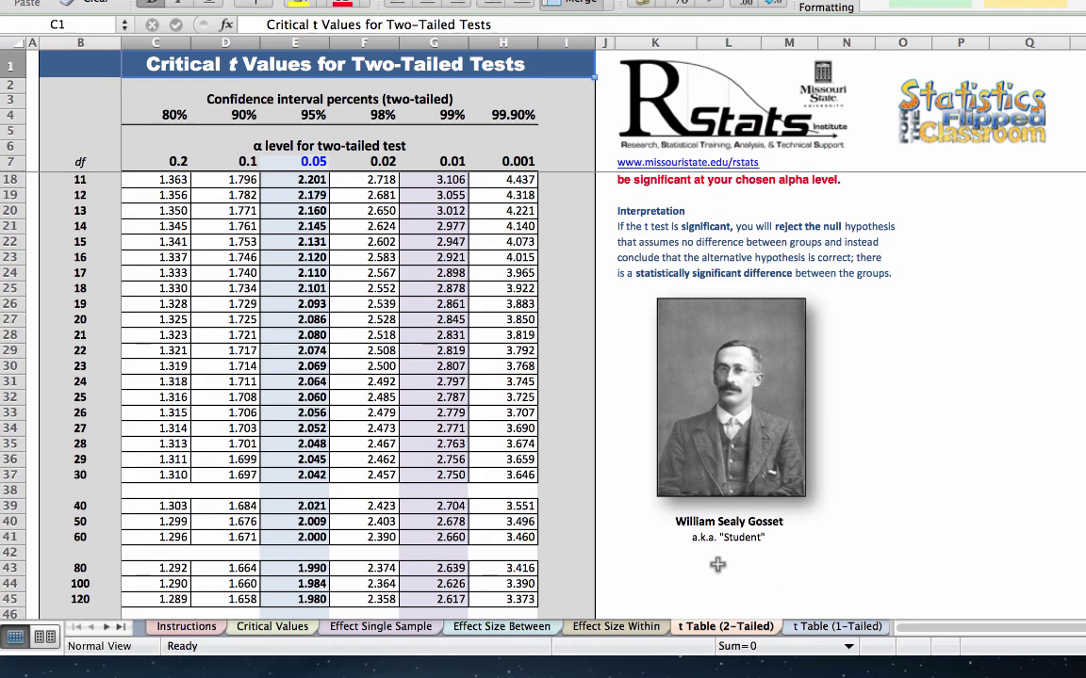
scroll(389, 370, "up", 5)
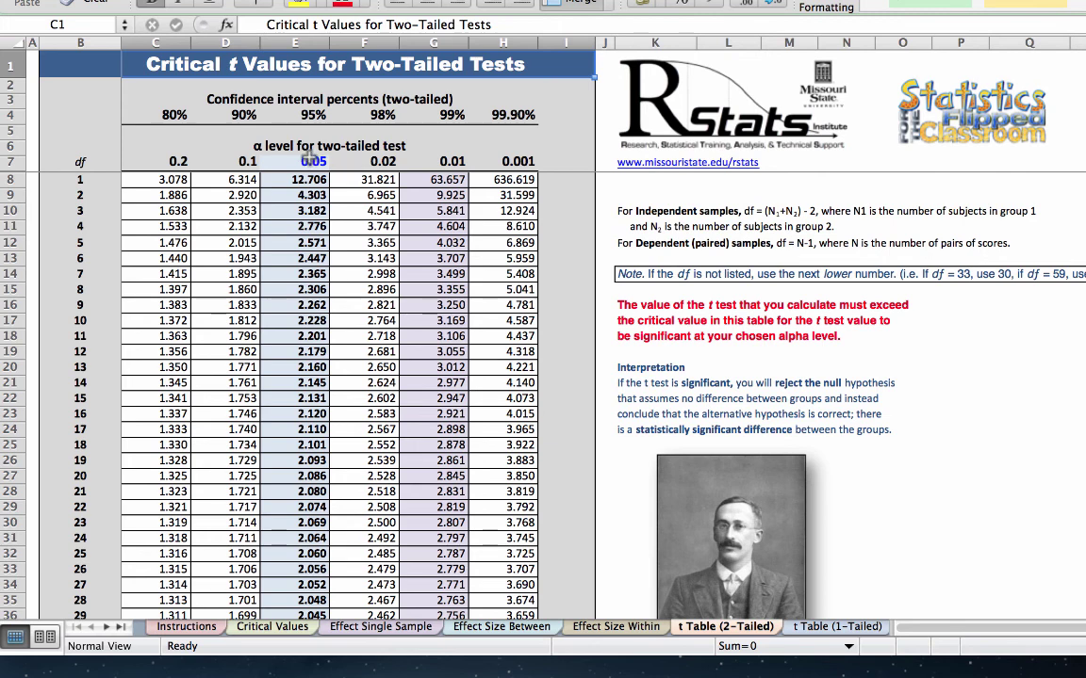
left_click(281, 286)
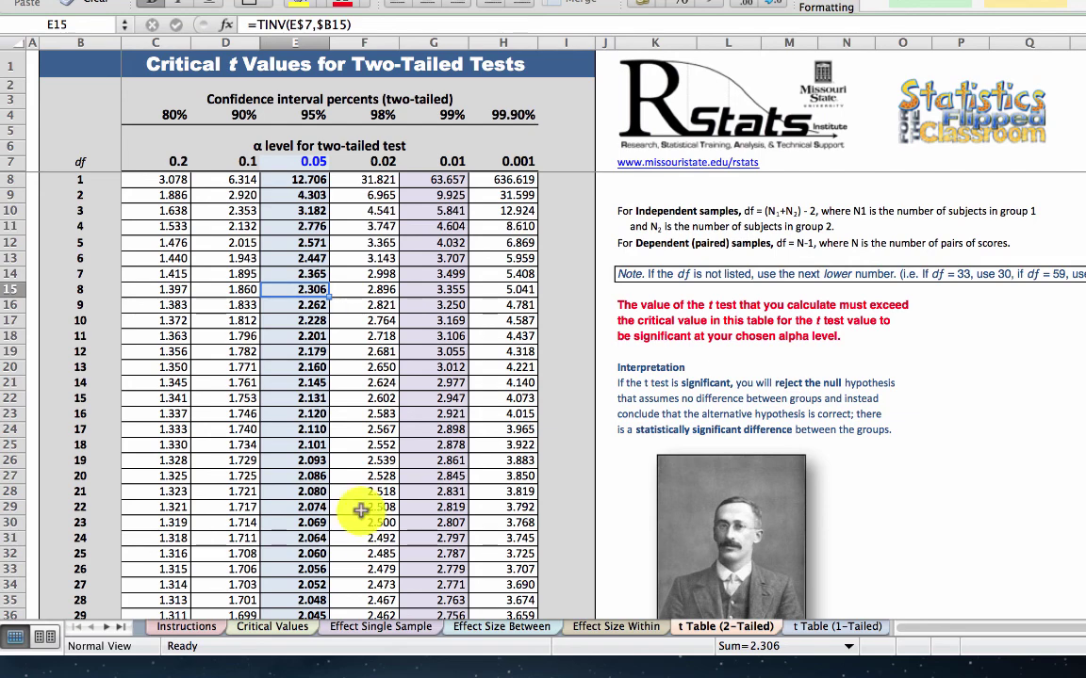
Step: Enter df 8 in the Critical Values calculator and calculate the critical t of 2.306
left_click(274, 627)
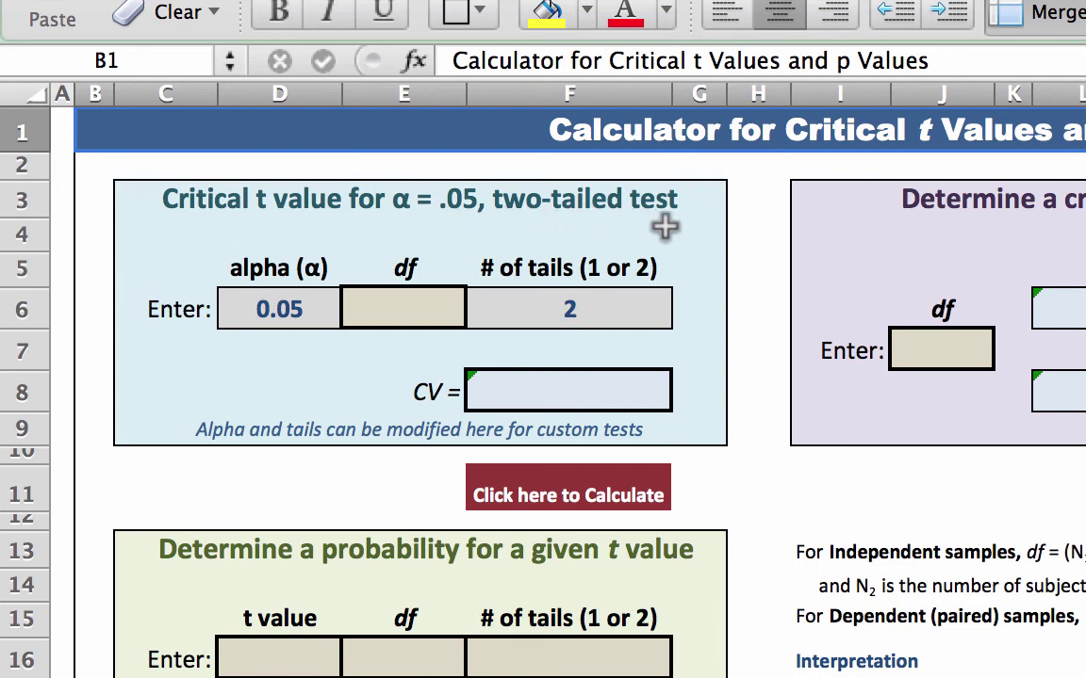
left_click(387, 303)
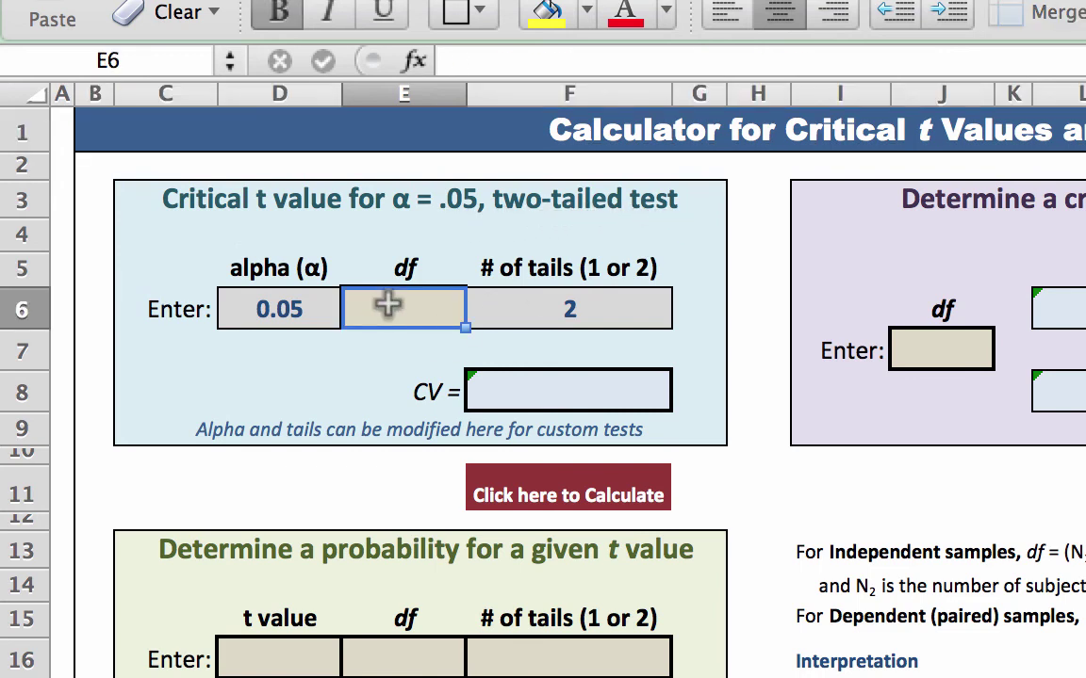
type("8")
left_click(530, 497)
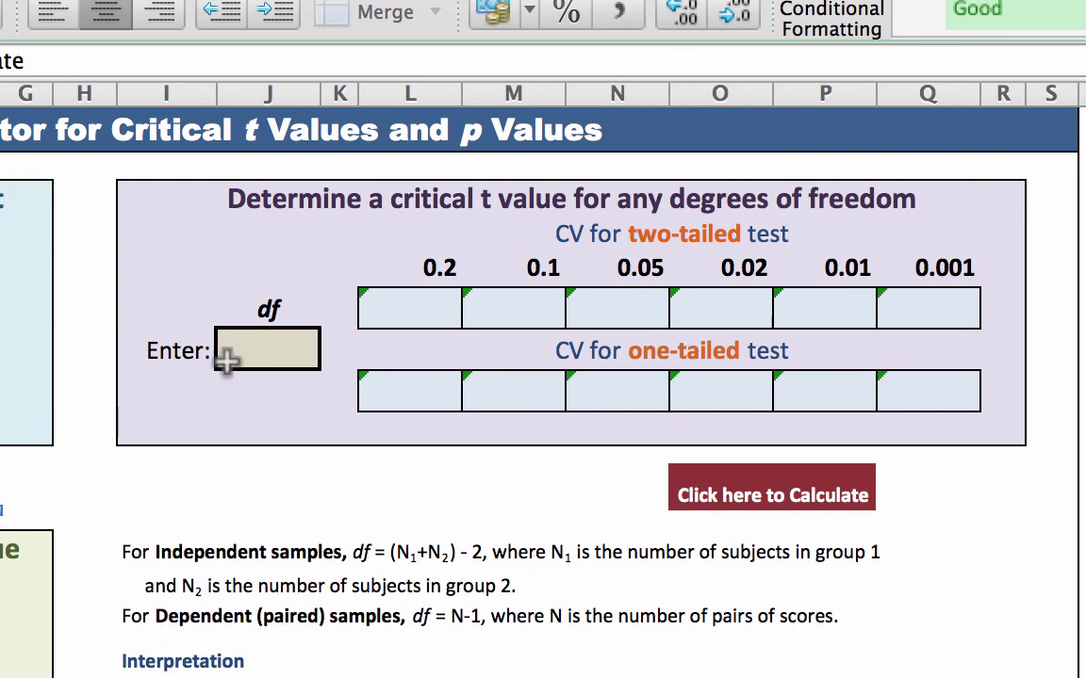
Step: Enter df 8 in the any-df critical value calculator and calculate its critical values
left_click(260, 348)
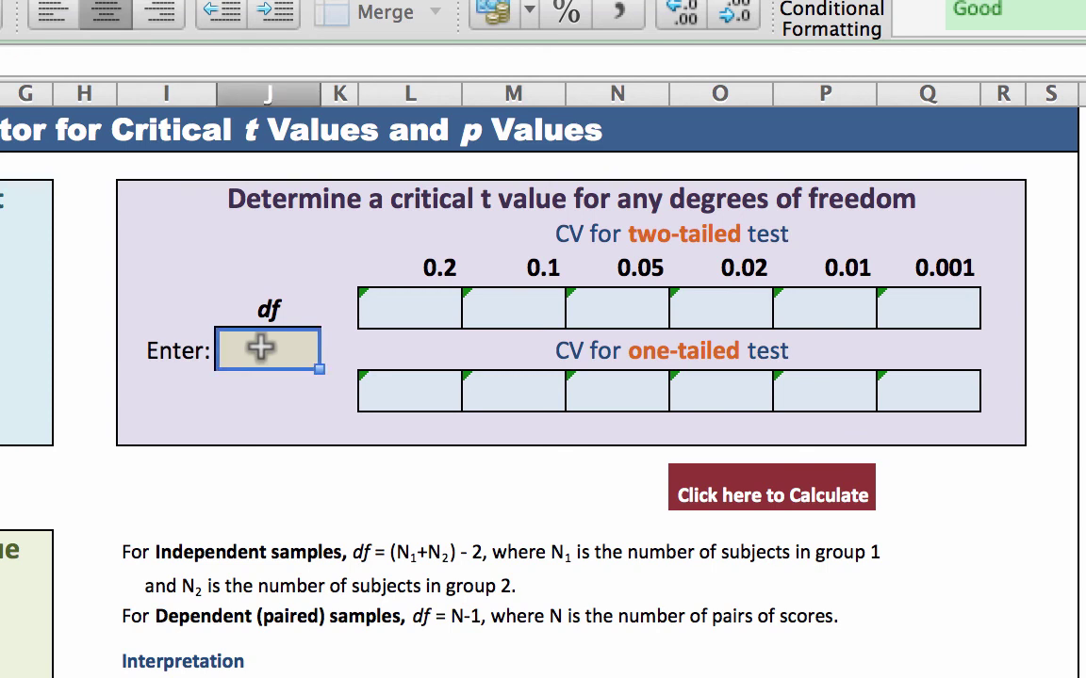
type("8")
left_click(740, 504)
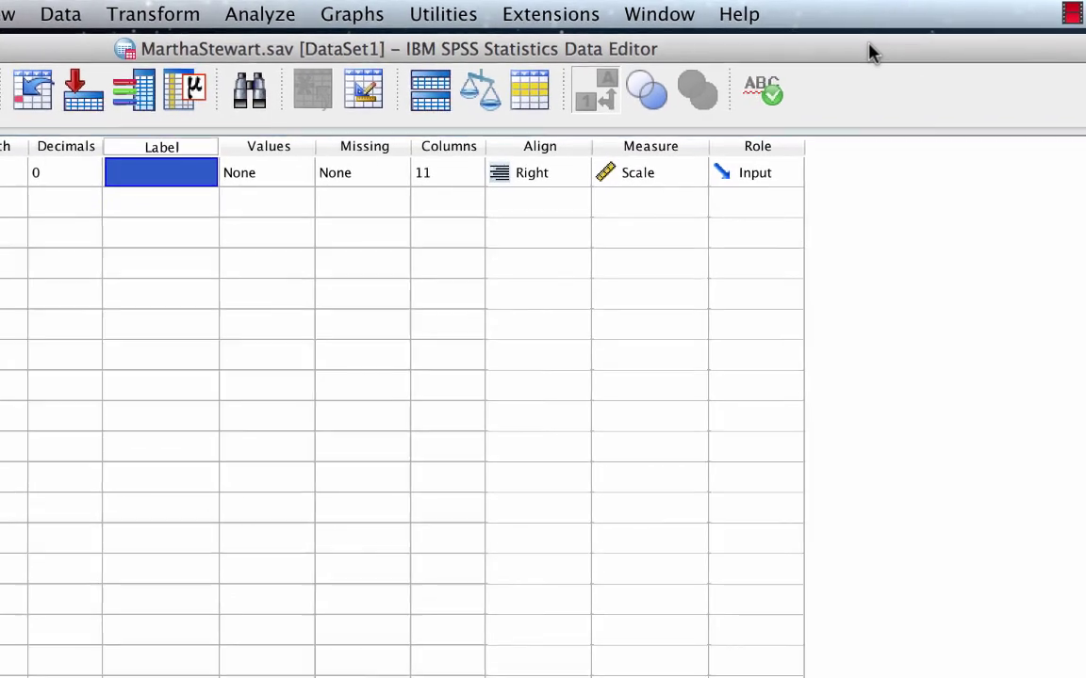
Step: Choose Analyze > Compare Means > One-Sample T Test to set up the test on MEN
left_click(277, 19)
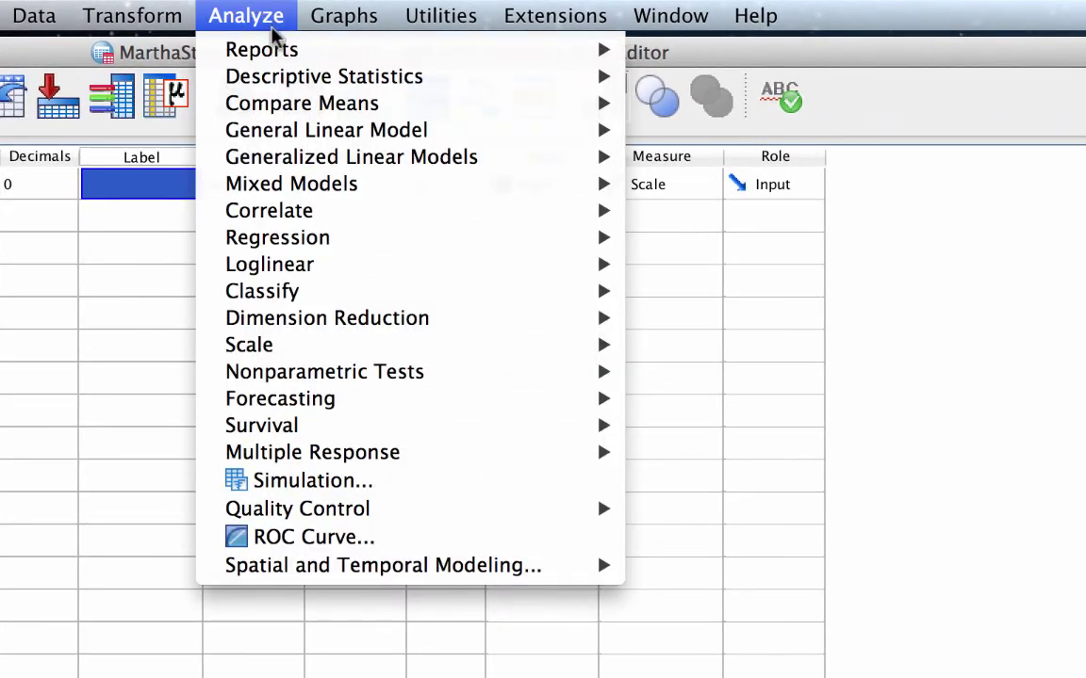
mouse_move(315, 101)
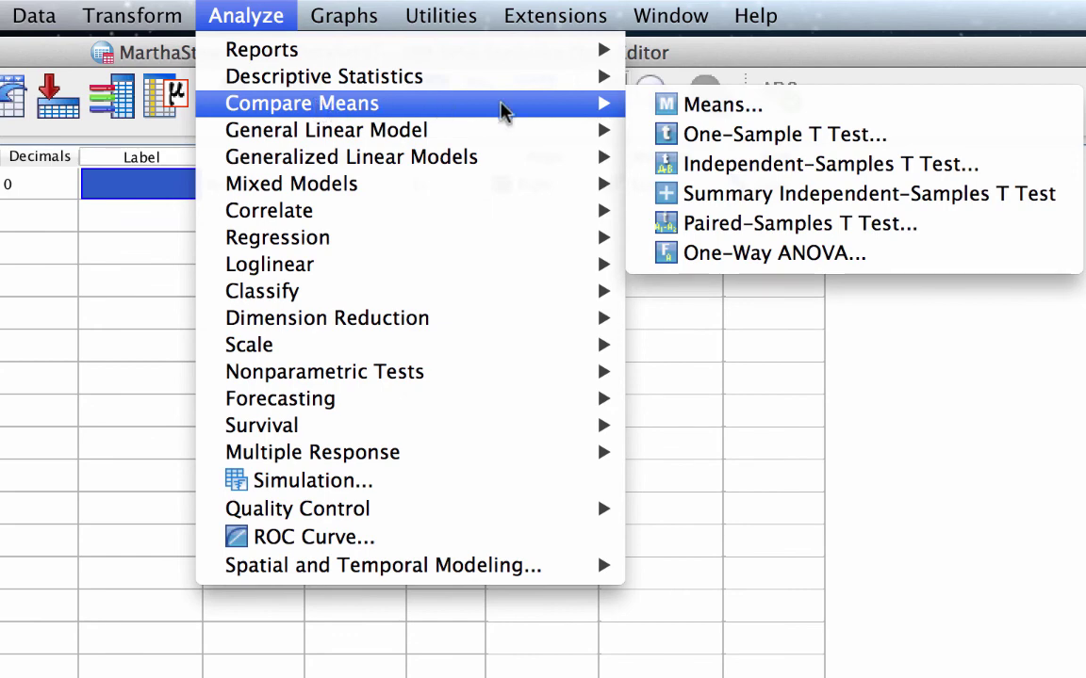
left_click(881, 143)
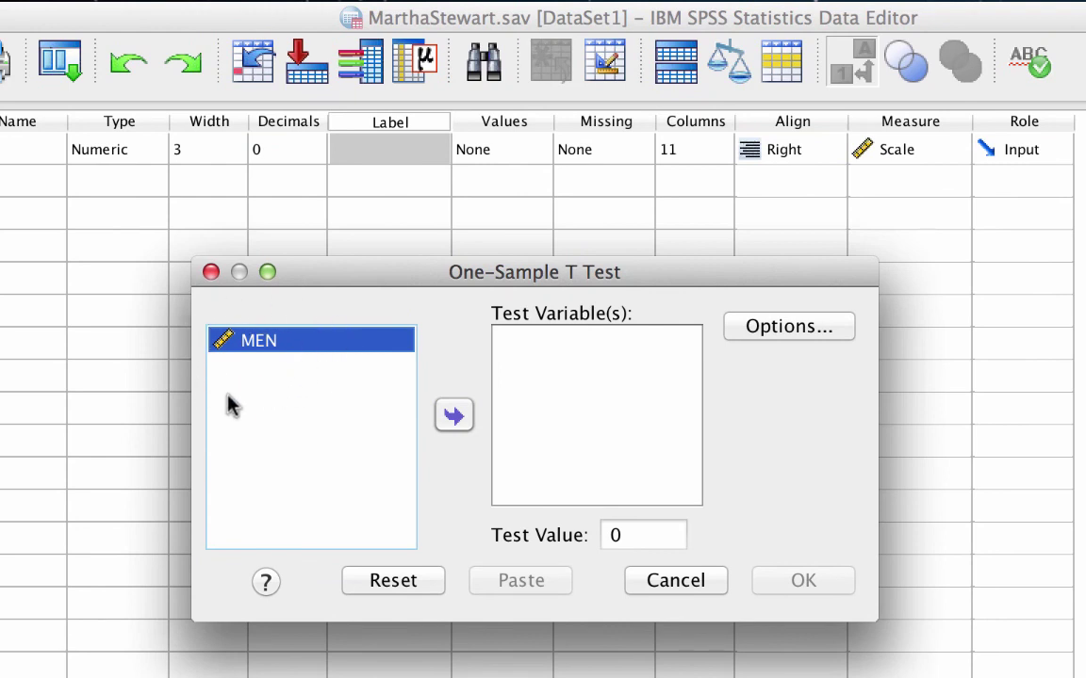
Step: Make MEN the test variable and replace the test value with 73
left_click(454, 417)
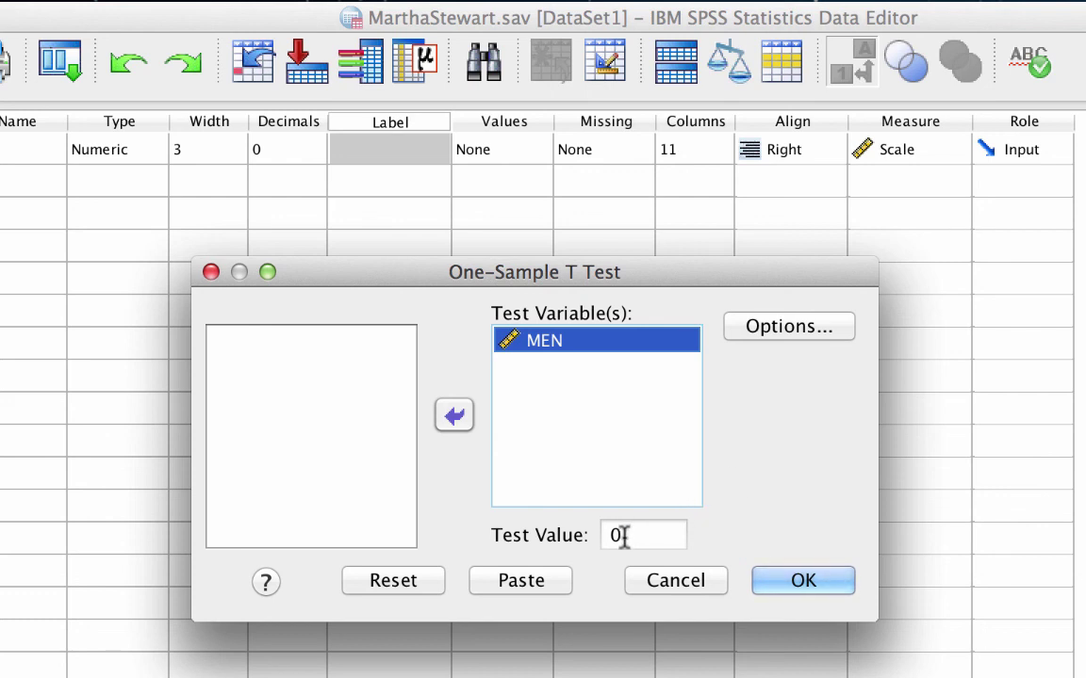
left_click_drag(611, 536, 638, 536)
type("73")
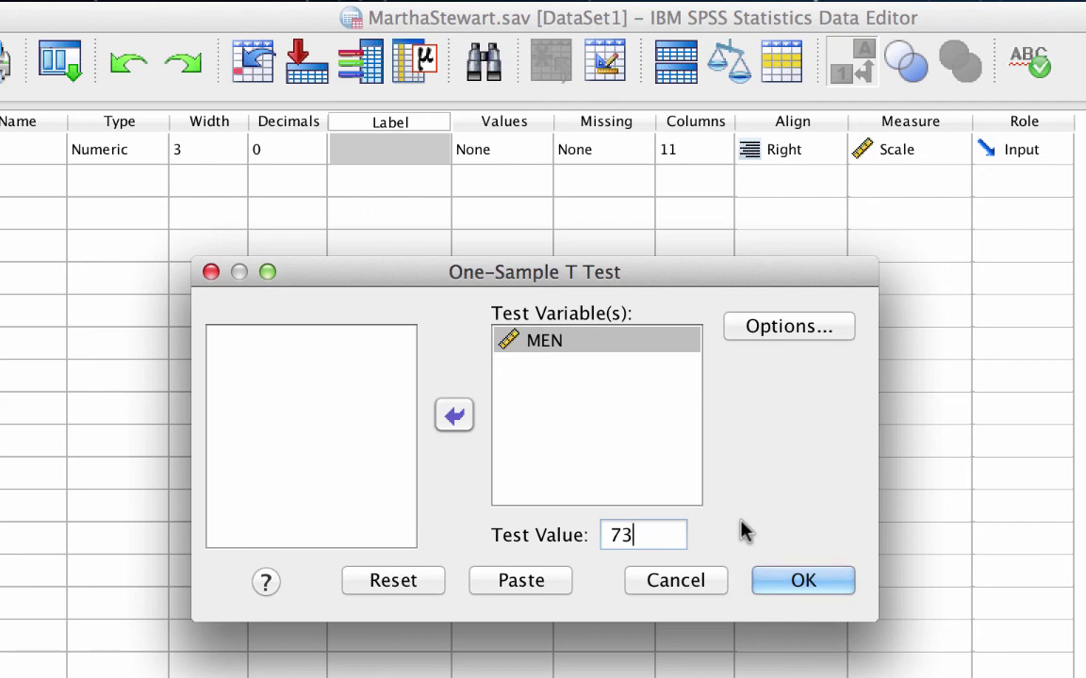
Step: Run the one-sample t test of MEN, yielding t = -3.232, df 8, Sig. .012
left_click(818, 585)
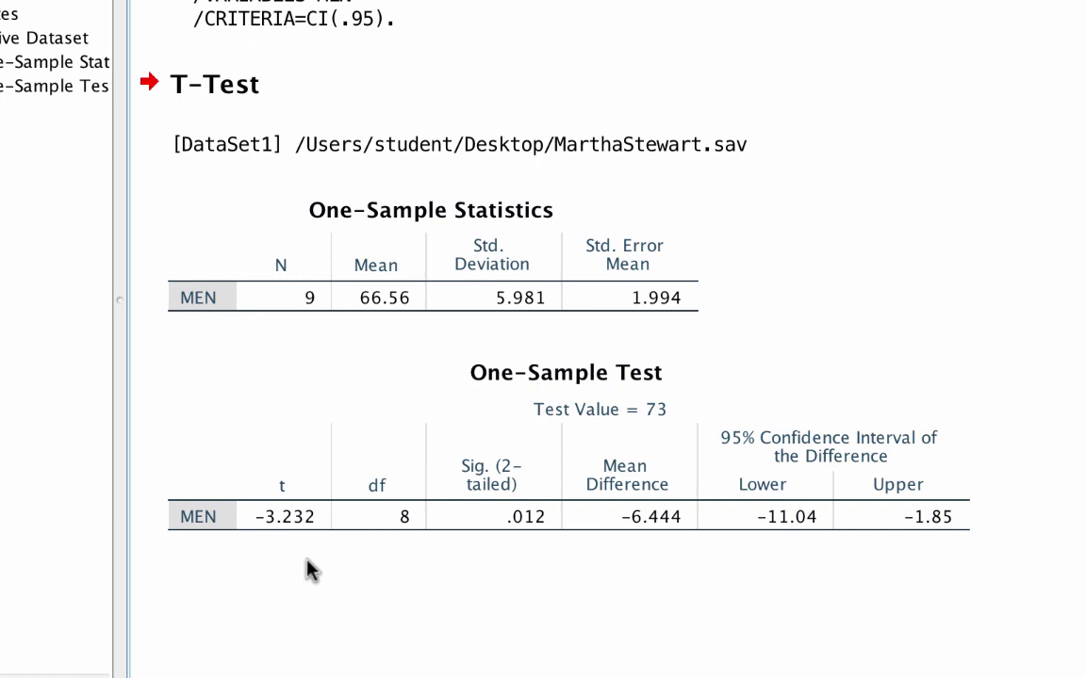
left_click(412, 301)
left_click(650, 417)
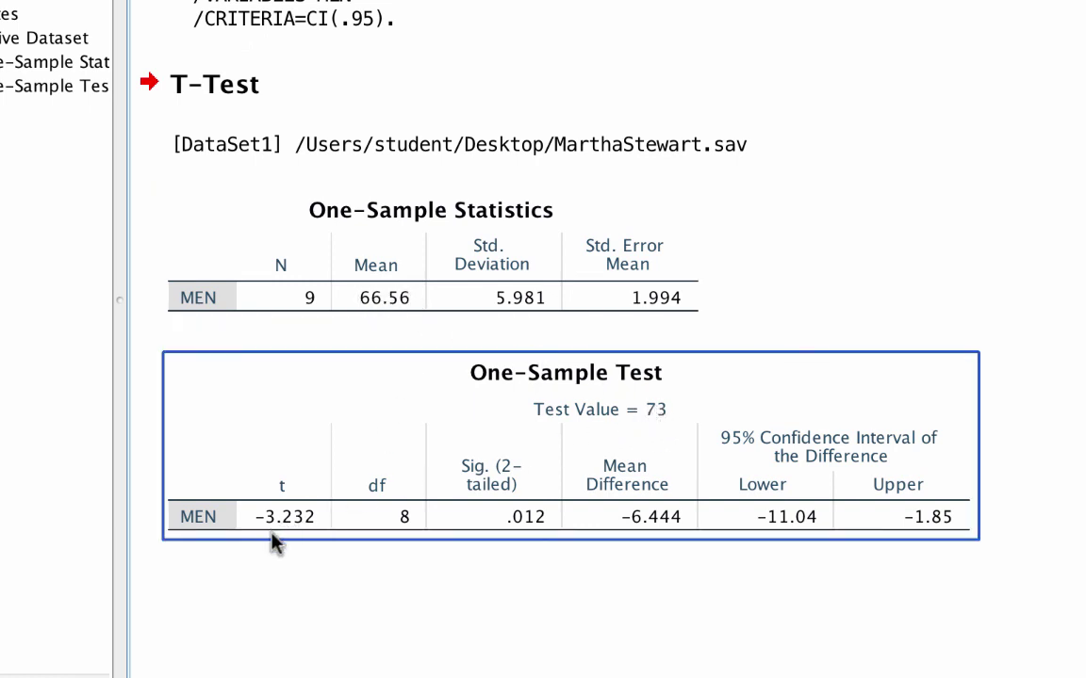
left_click(287, 558)
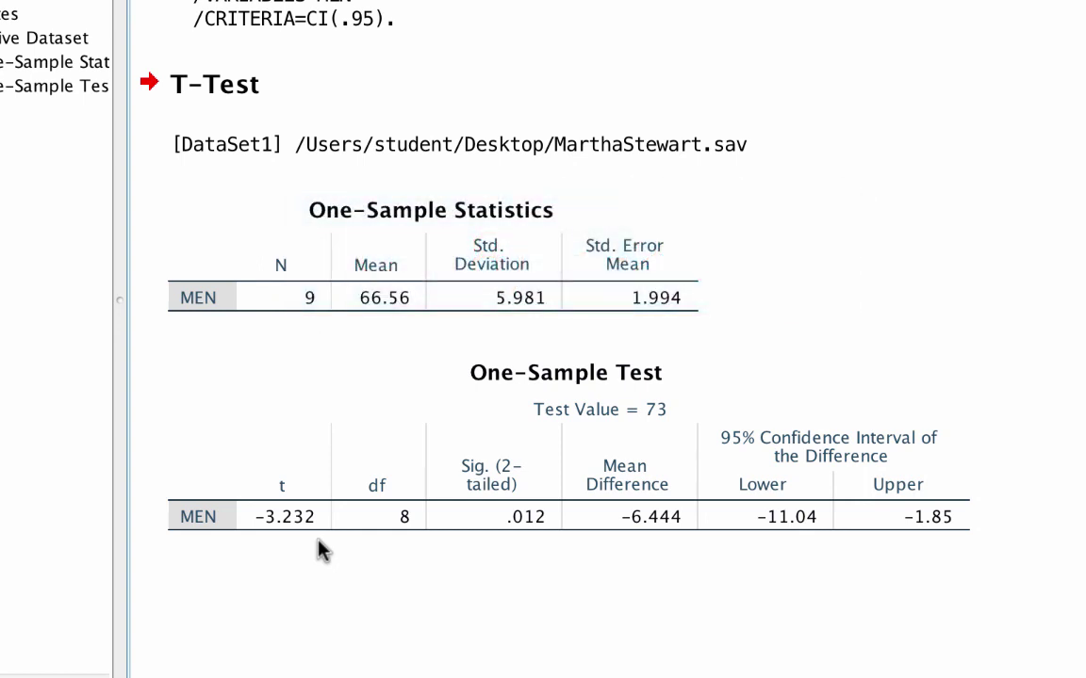
left_click(403, 528)
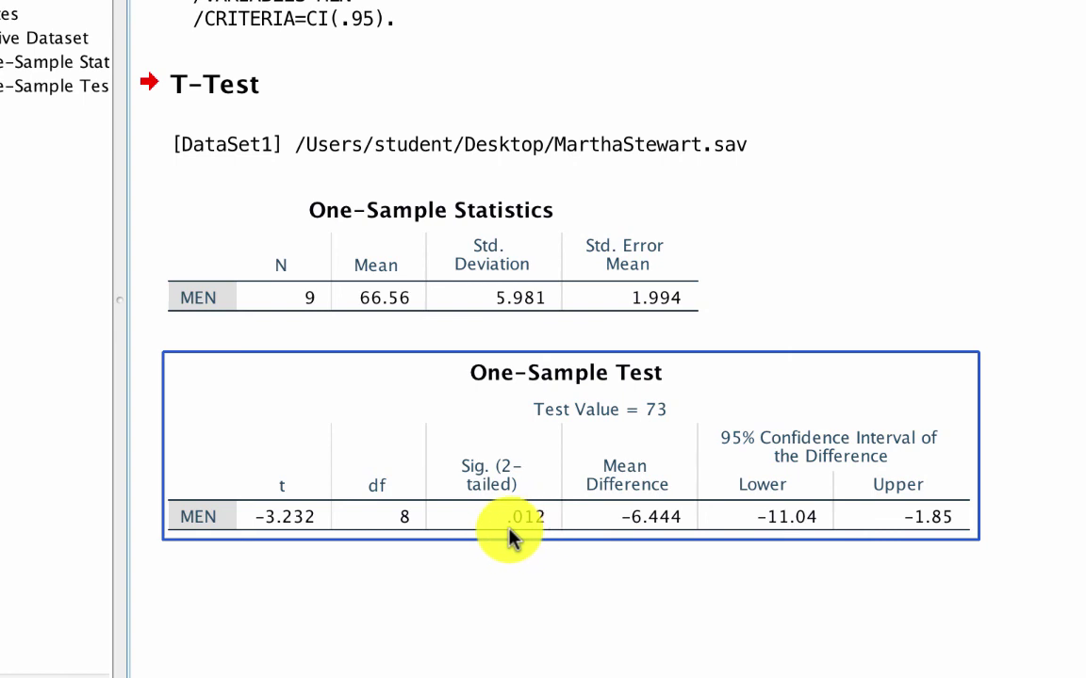
left_click(536, 556)
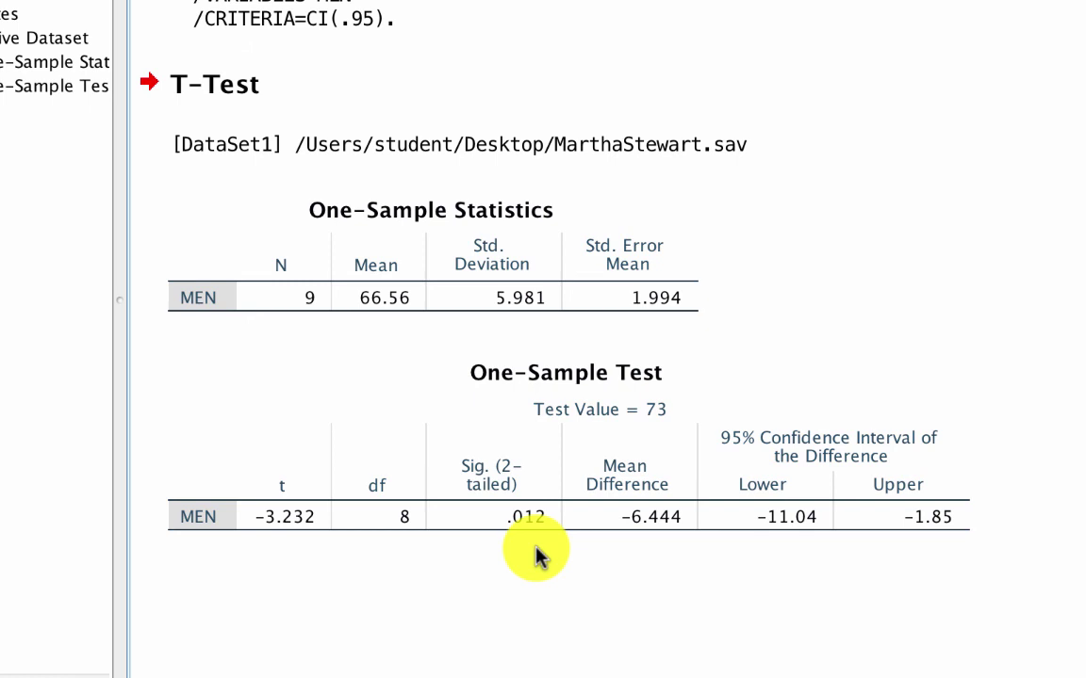
left_click(665, 531)
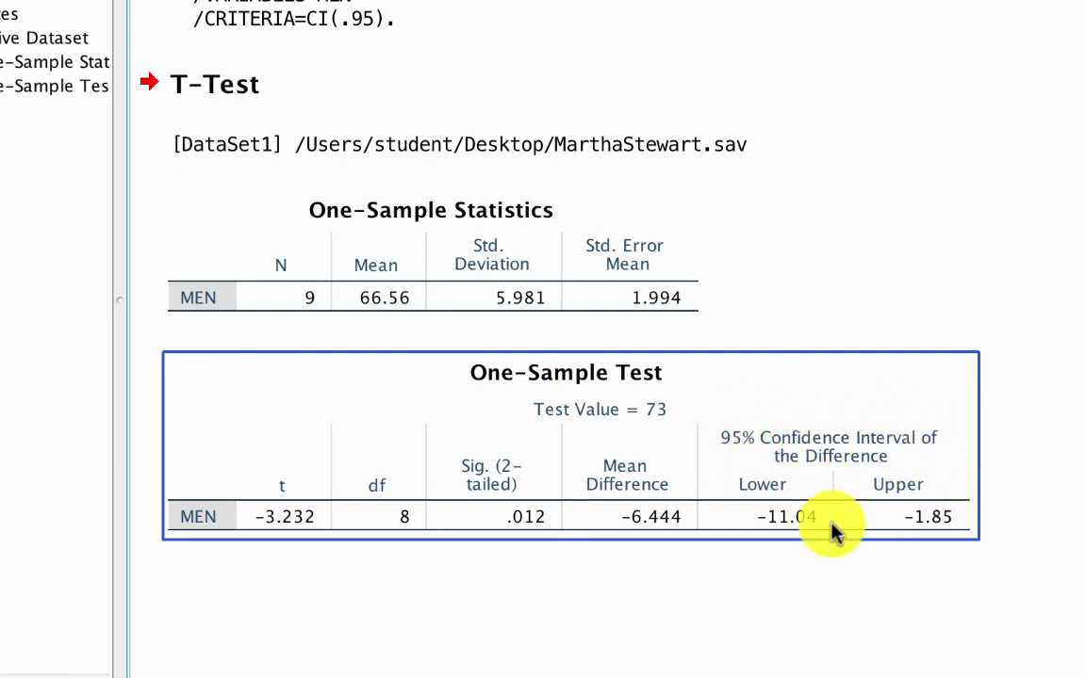
left_click(792, 551)
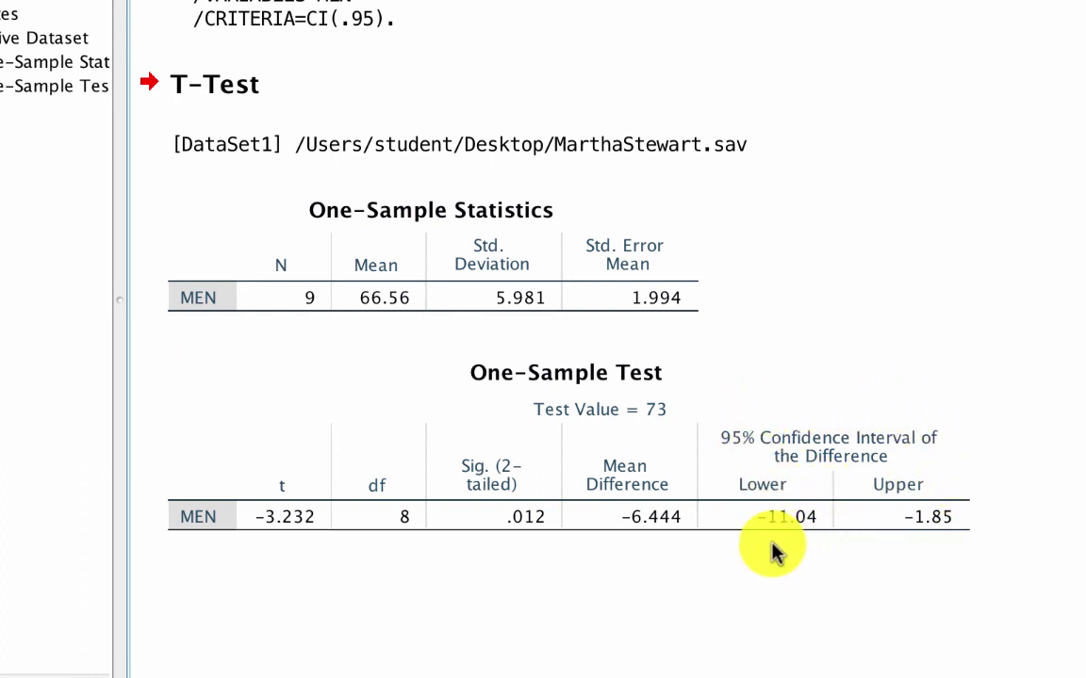
left_click(603, 514)
left_click(686, 573)
left_click(759, 507)
left_click(800, 552)
left_click(940, 537)
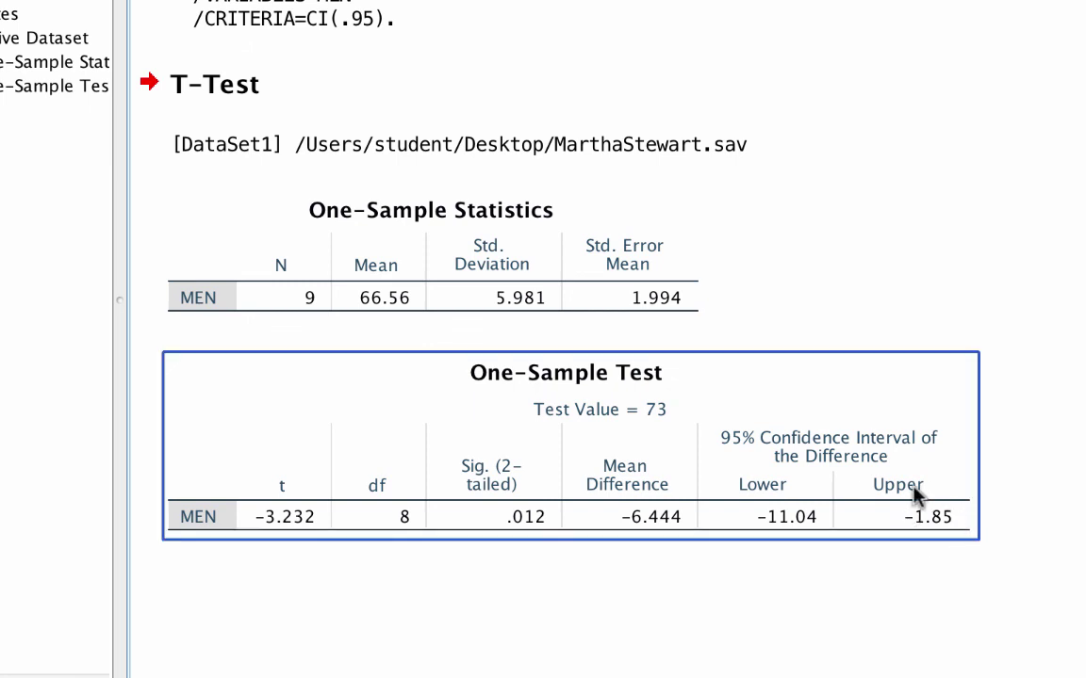
left_click(933, 552)
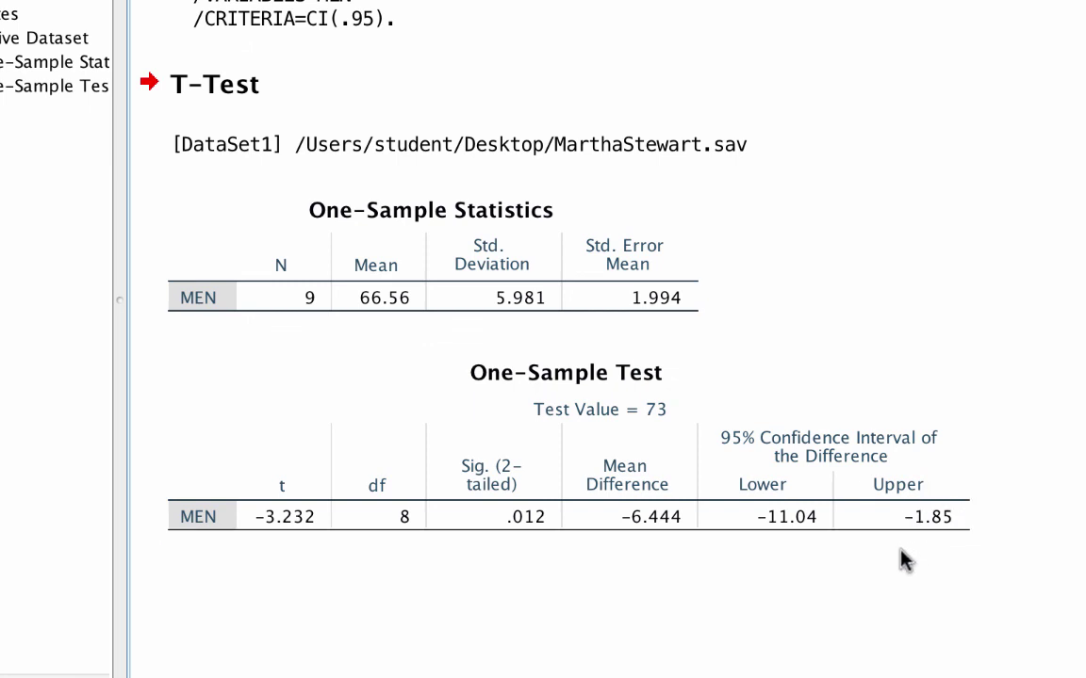
left_click(437, 536)
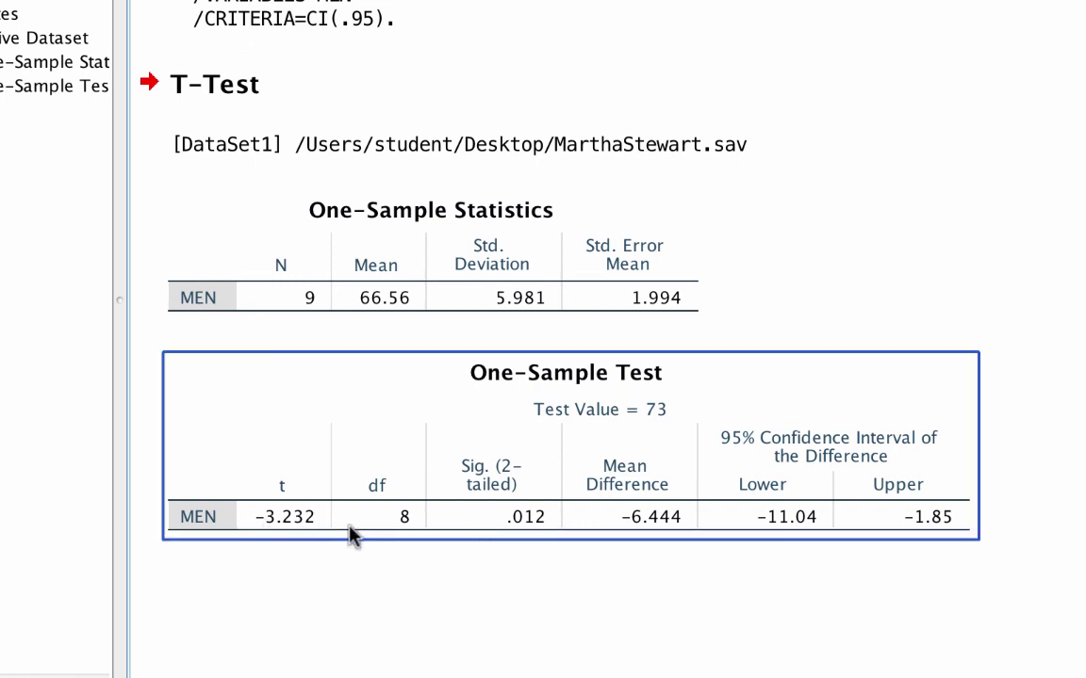
left_click(845, 549)
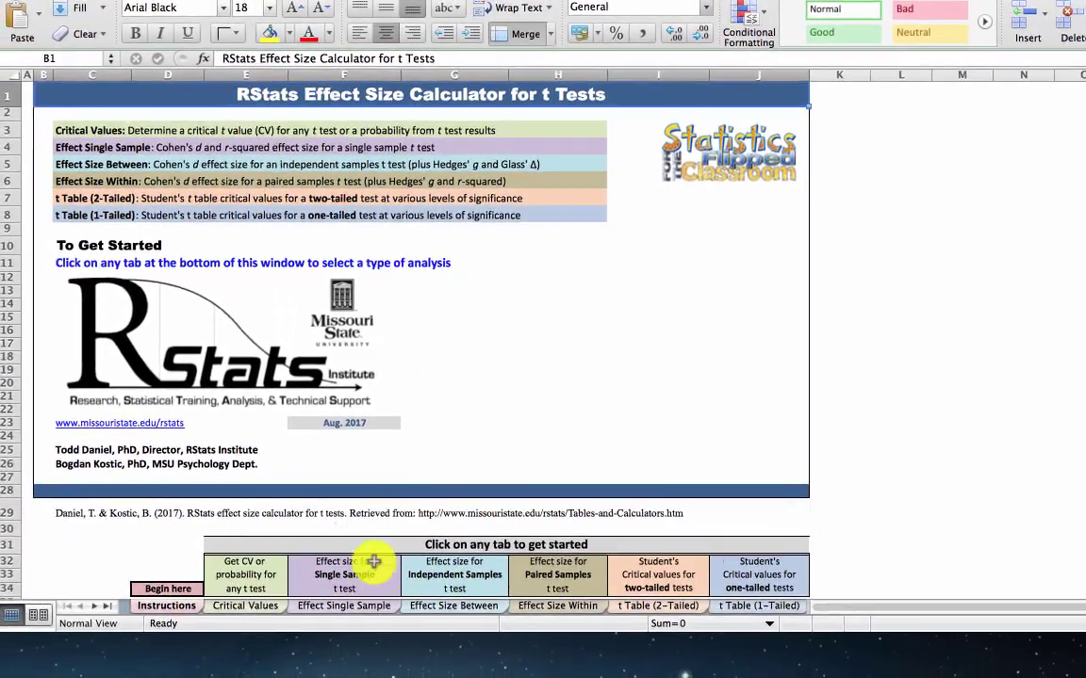
Step: Enter sample mean 66.56, population mean 73 and SD 5.98 in Option 1 and calculate Cohen's d (-1.0769231)
left_click(345, 605)
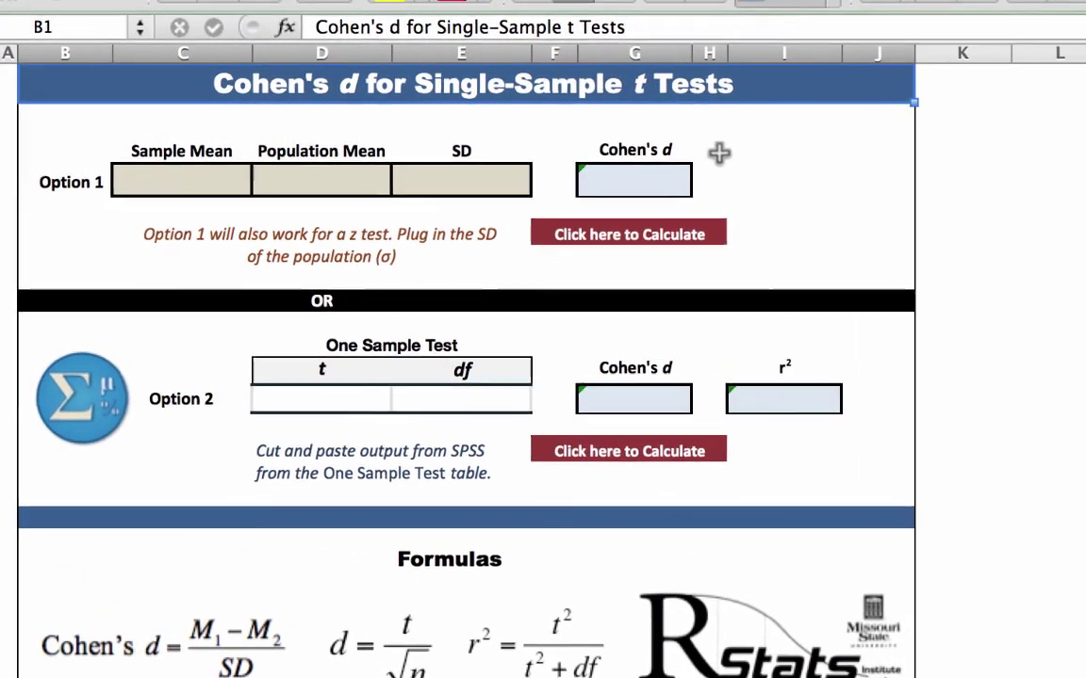
left_click(222, 190)
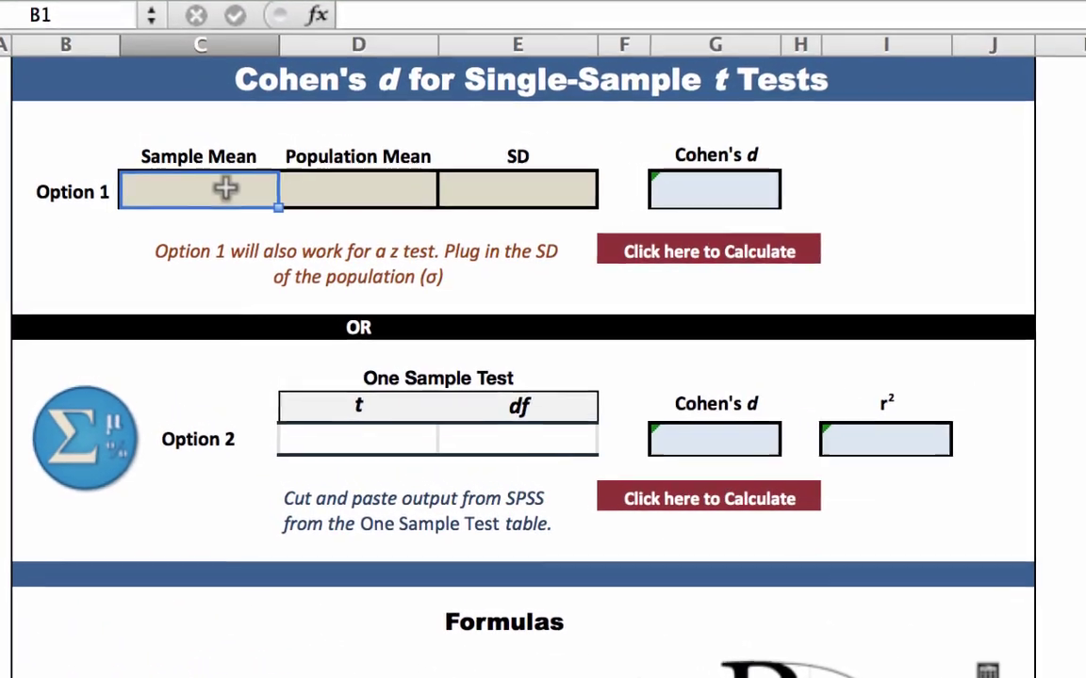
type("66.56")
key("Tab")
type("73")
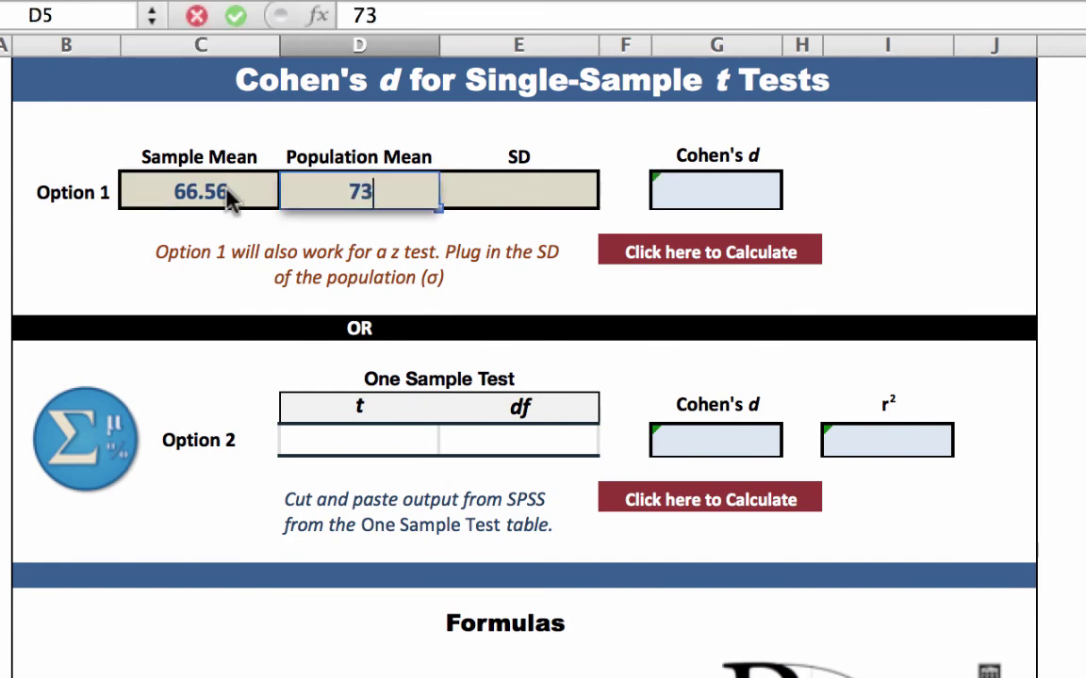
key("Tab")
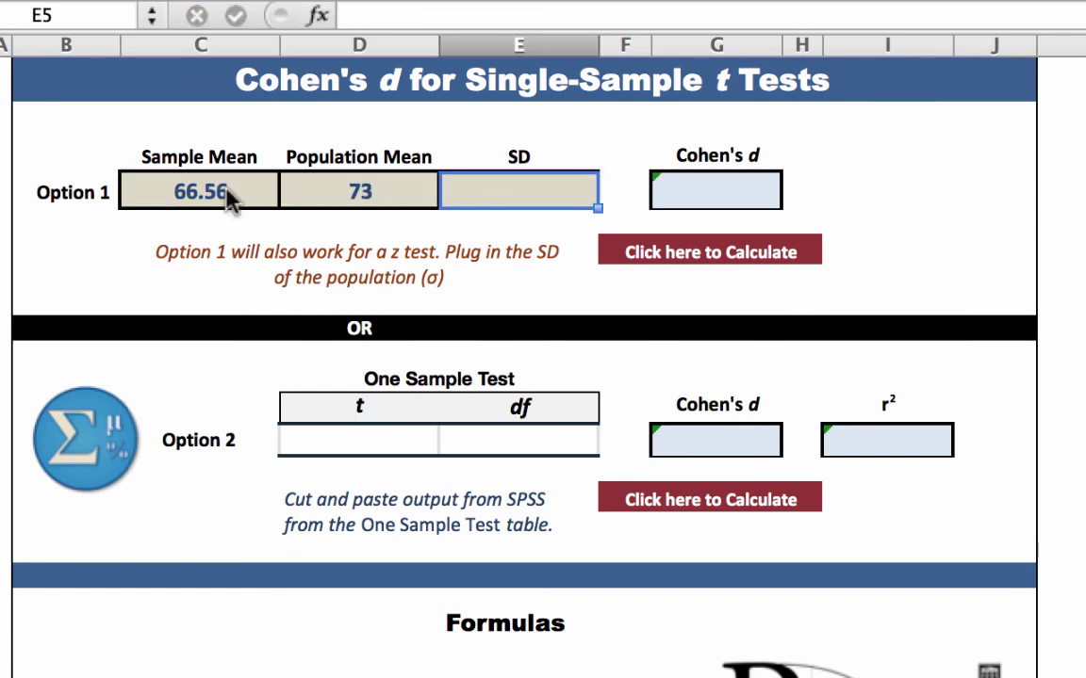
type("5.98")
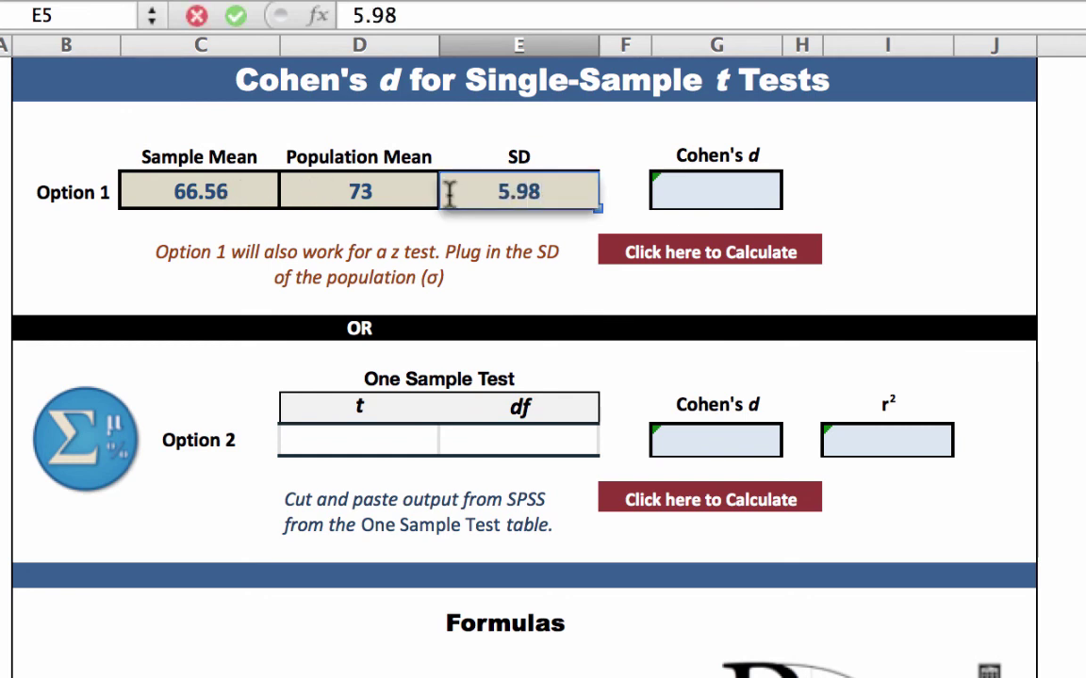
left_click(712, 267)
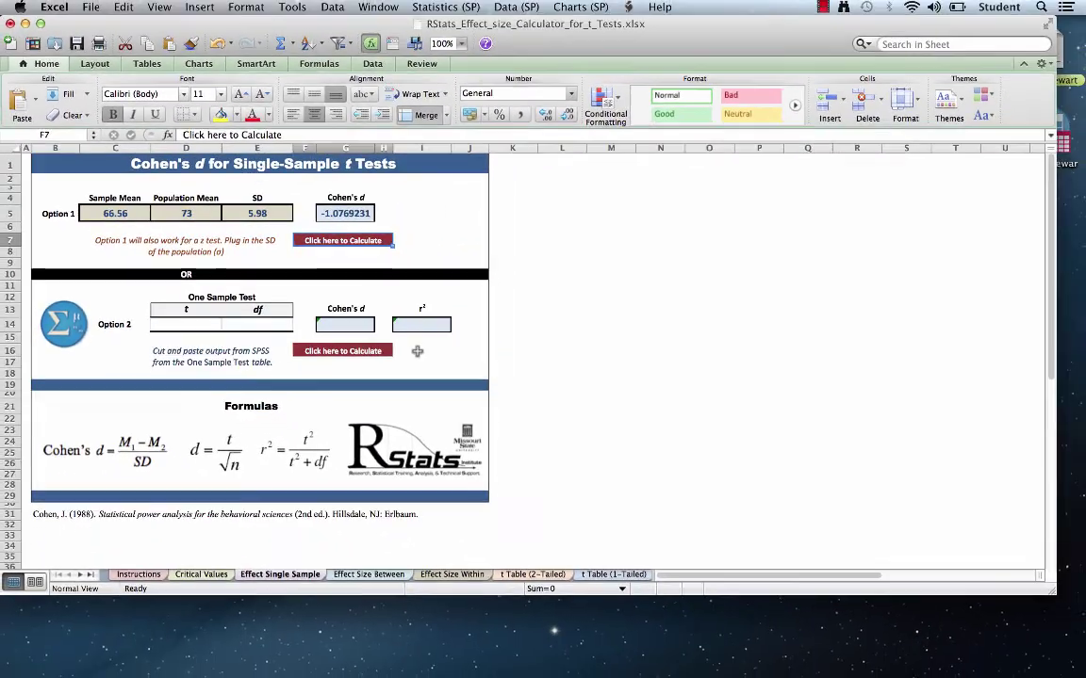
key("ctrl+Up")
Step: Copy the t value -3.232 and df 8 from the SPSS One-Sample Test table
left_click(860, 308)
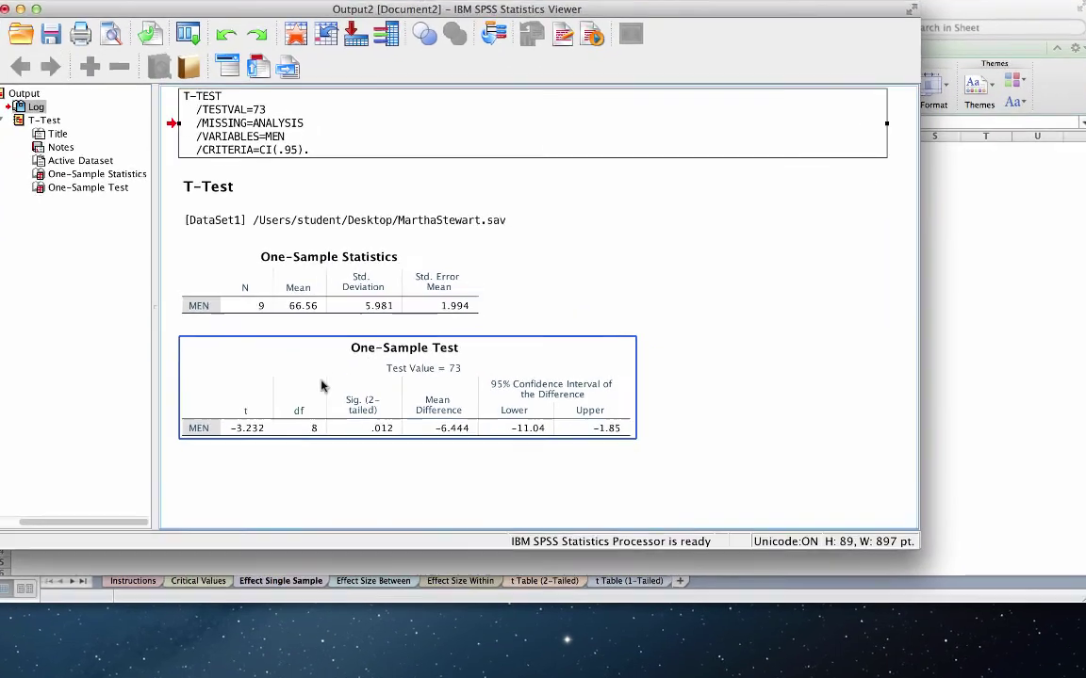
left_click(319, 367)
double_click(337, 356)
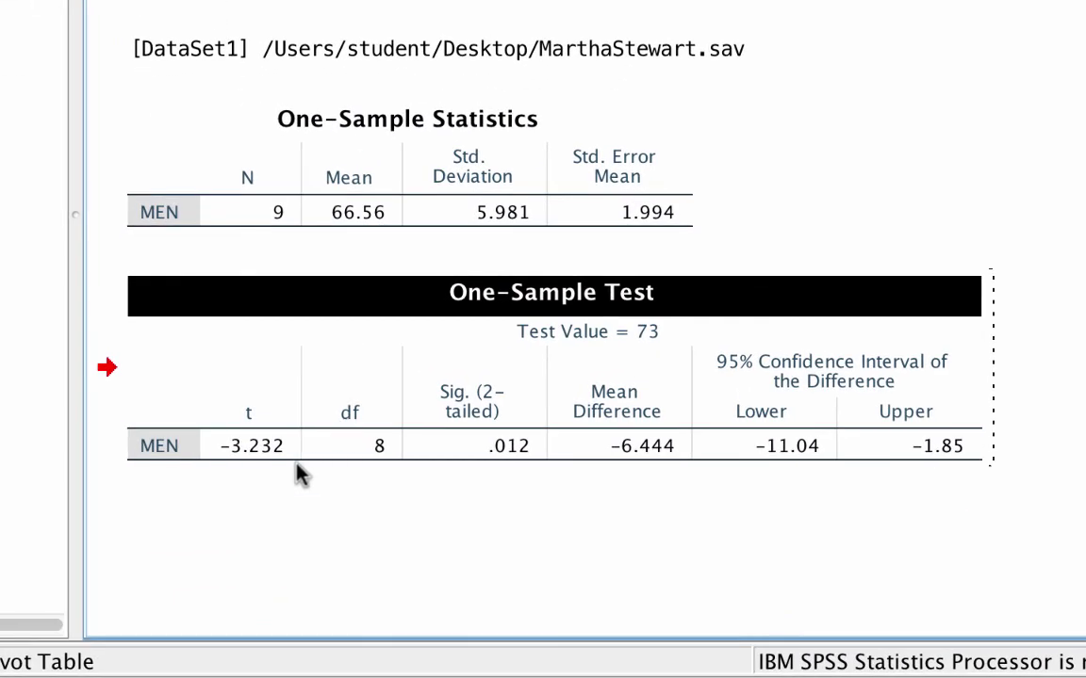
left_click_drag(215, 447, 341, 459)
right_click(341, 458)
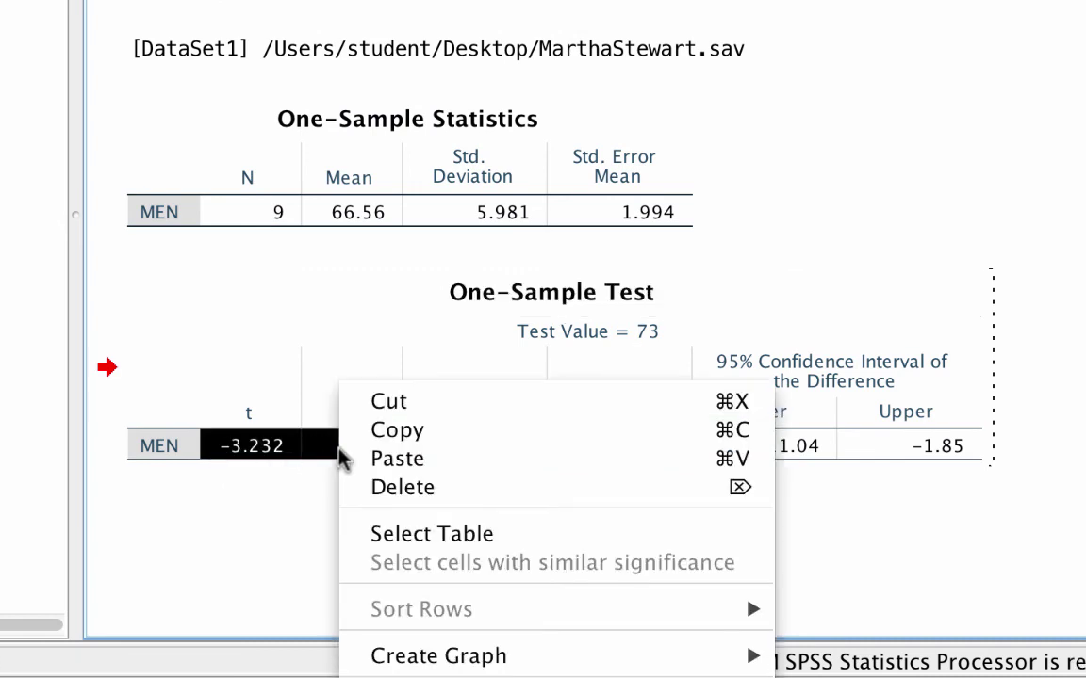
left_click(468, 441)
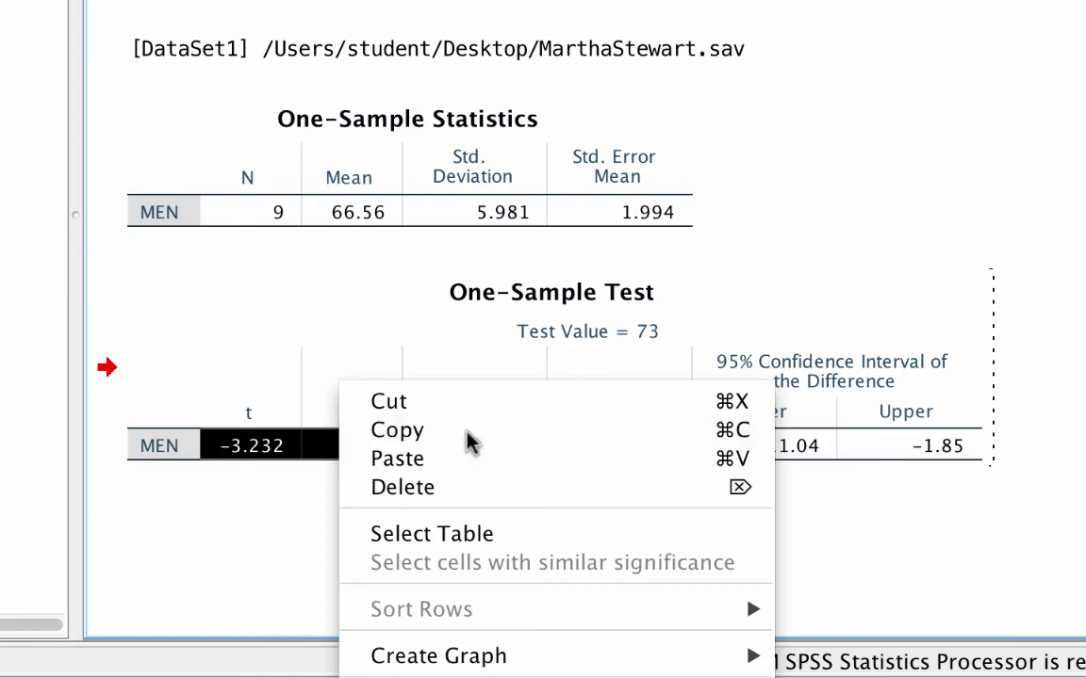
left_click(420, 636)
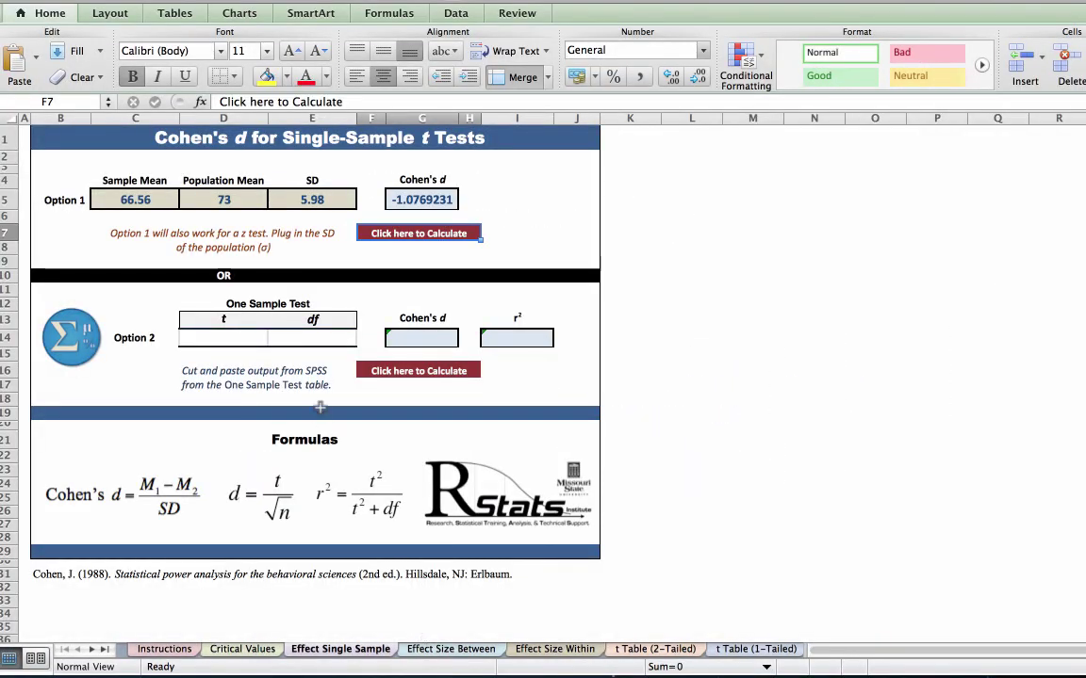
Step: Paste t -3.232 and df 8 into Option 2, getting Cohen's d -1.0773333 and r² 0.59875785
left_click(211, 340)
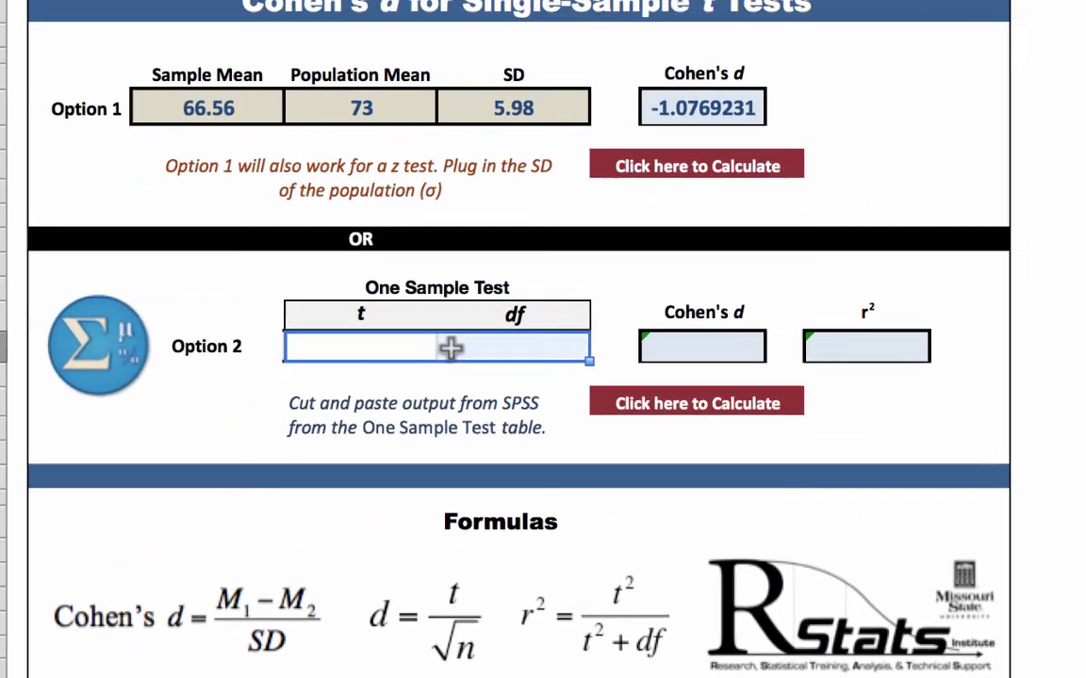
right_click(339, 346)
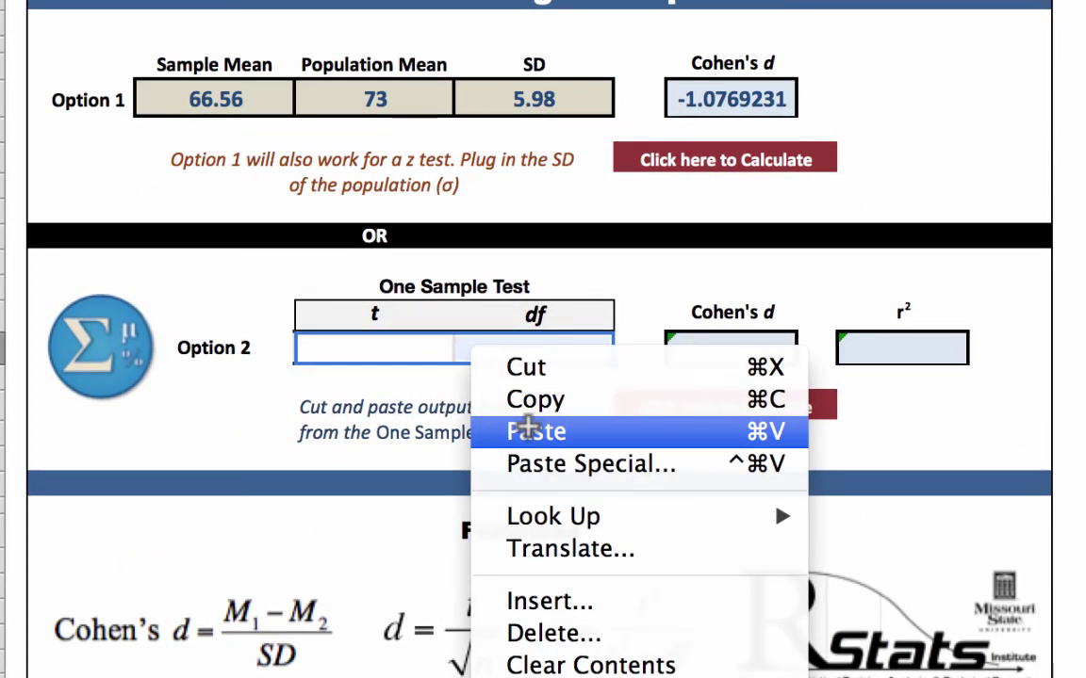
left_click(533, 431)
left_click(764, 407)
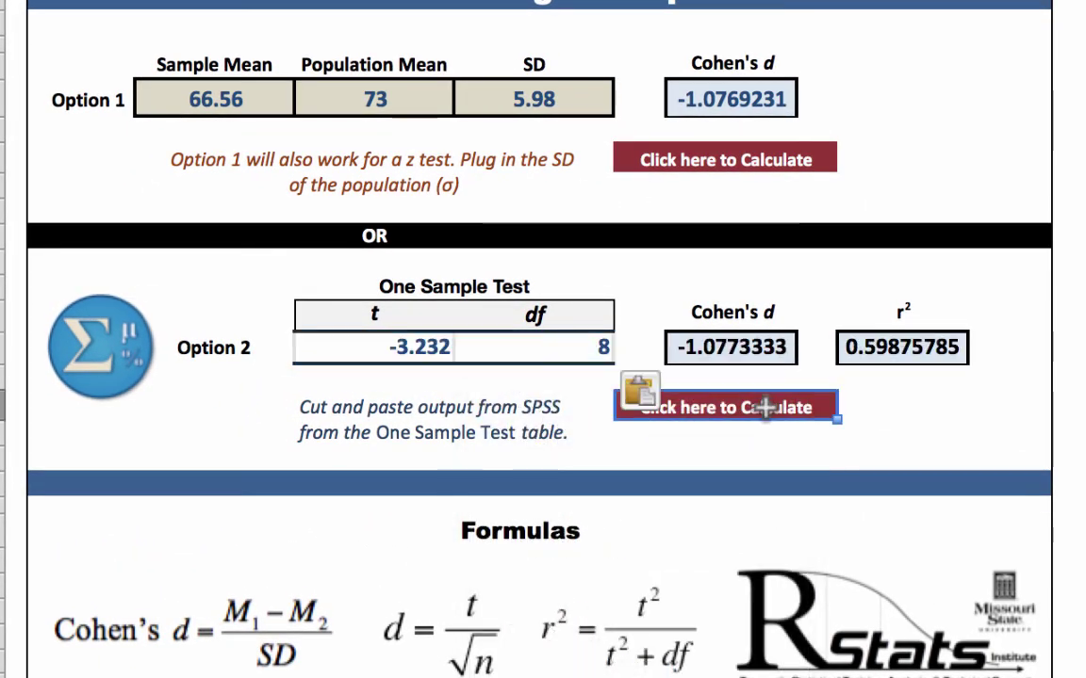